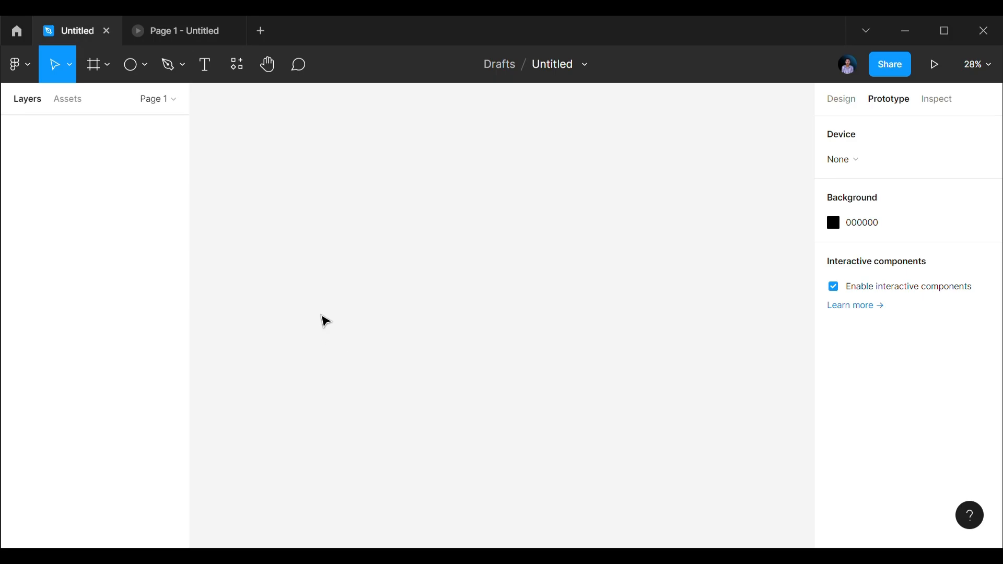
Draw a circle about 129 × 129 on the empty canvas and show its design properties.
left_click(133, 62)
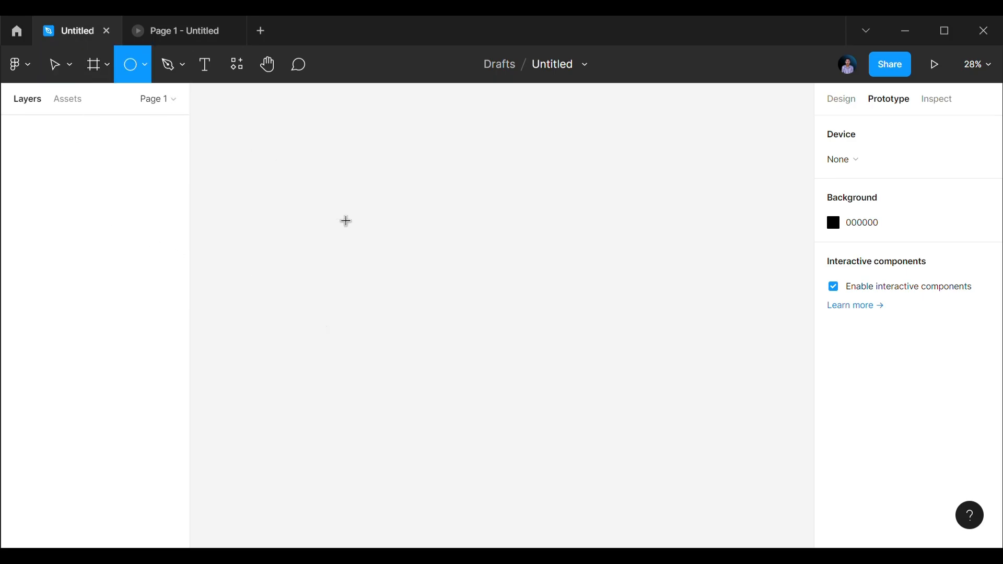
left_click_drag(286, 222, 319, 249)
left_click(358, 269)
left_click(309, 248)
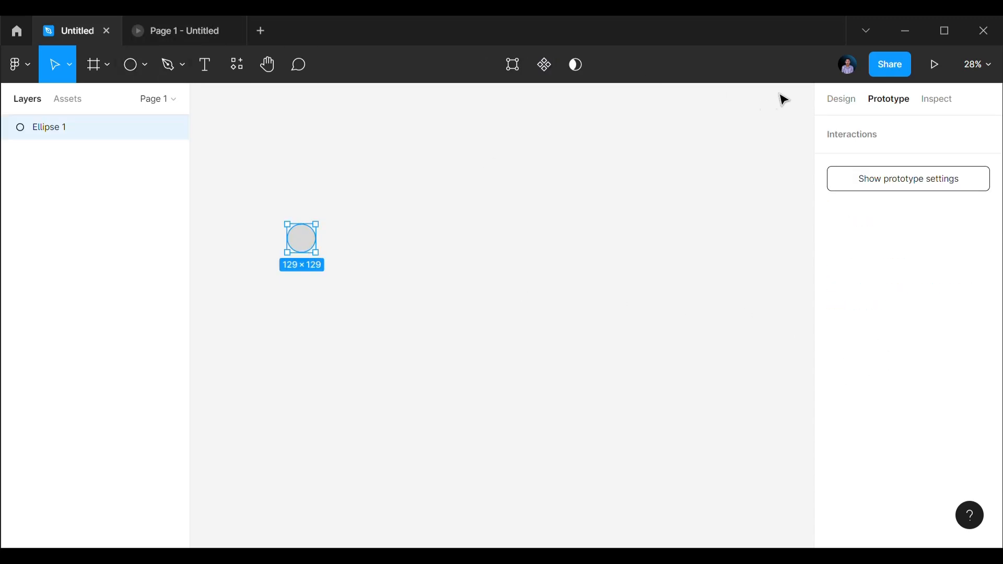
left_click(840, 100)
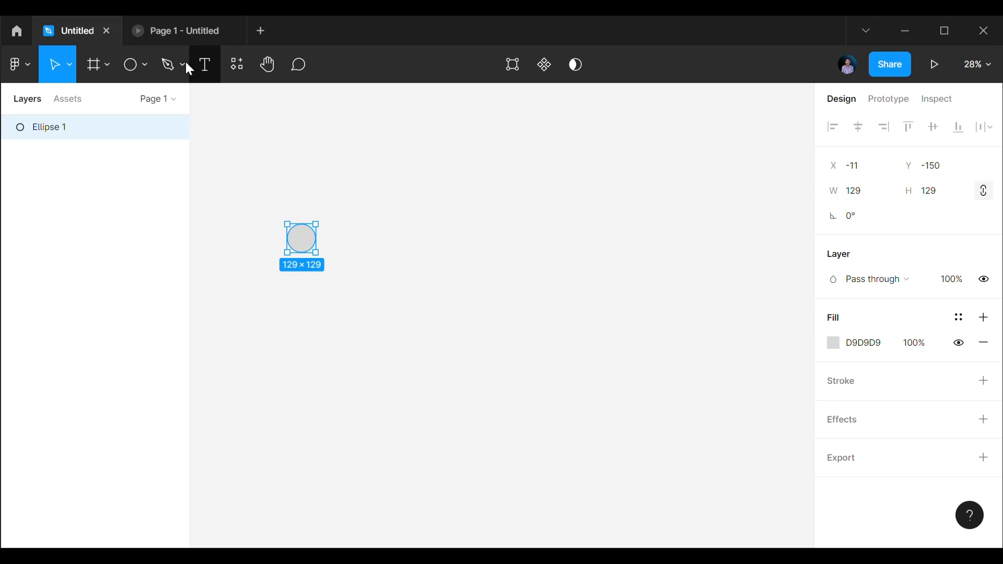
Draw a horizontal line about 82 long beside the circle, level with the circle's upper edge.
left_click(144, 64)
left_click(126, 127)
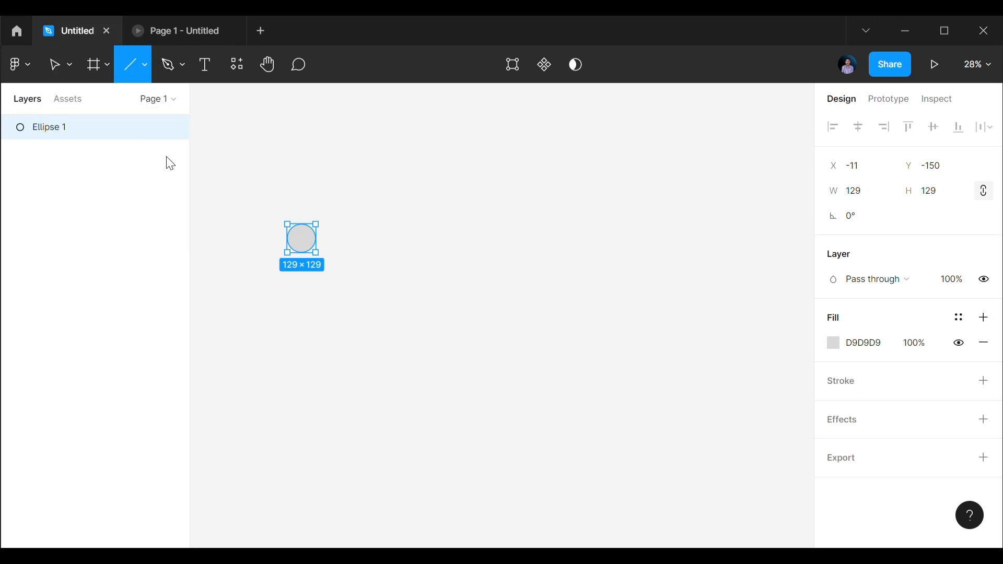
mouse_move(349, 224)
left_mouse_down()
mouse_move(373, 224)
mouse_move(367, 233)
left_mouse_up()
left_click(365, 241)
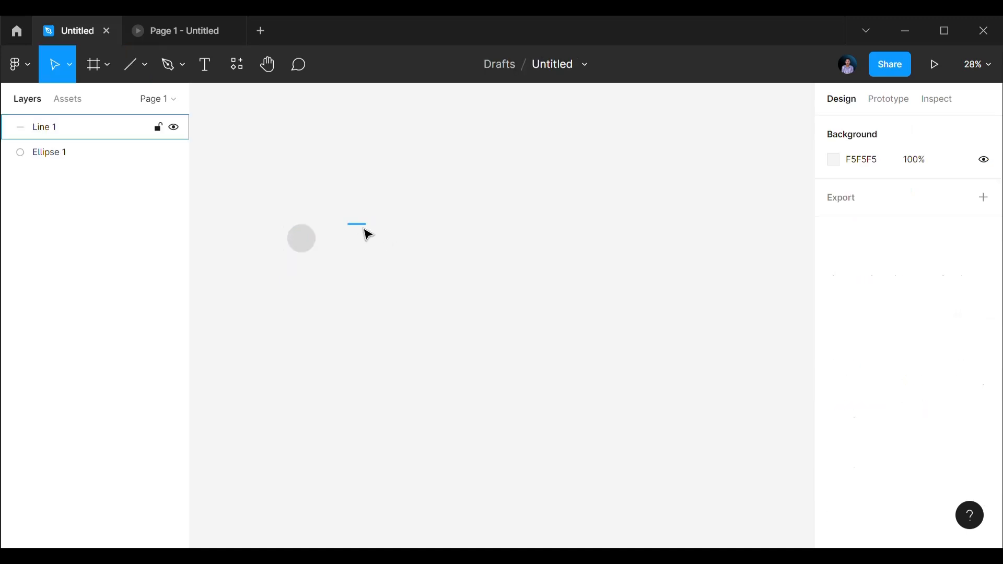
Set the horizontal line's stroke thickness to 8.
left_click(363, 225)
left_click(837, 387)
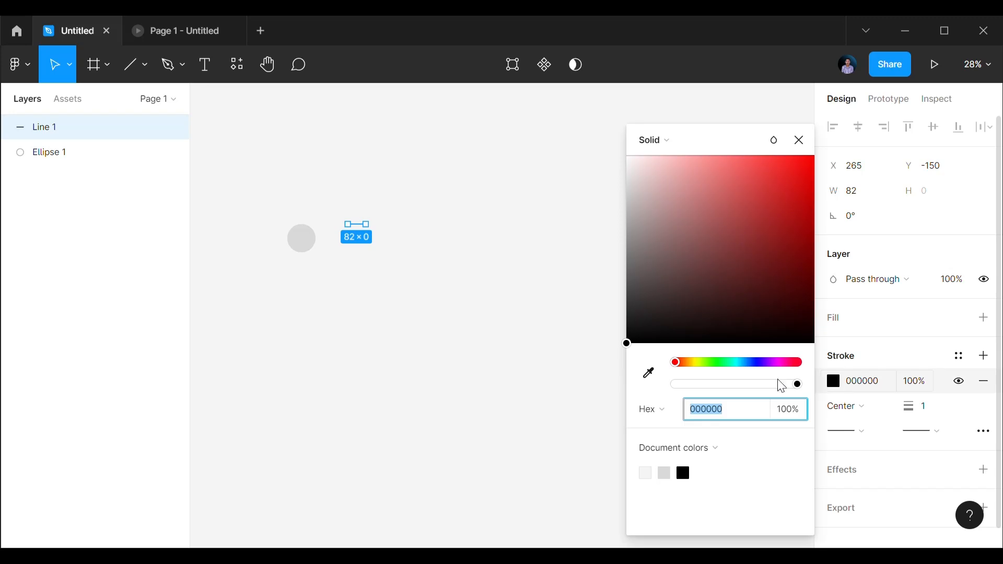
left_click(448, 300)
left_click(366, 231)
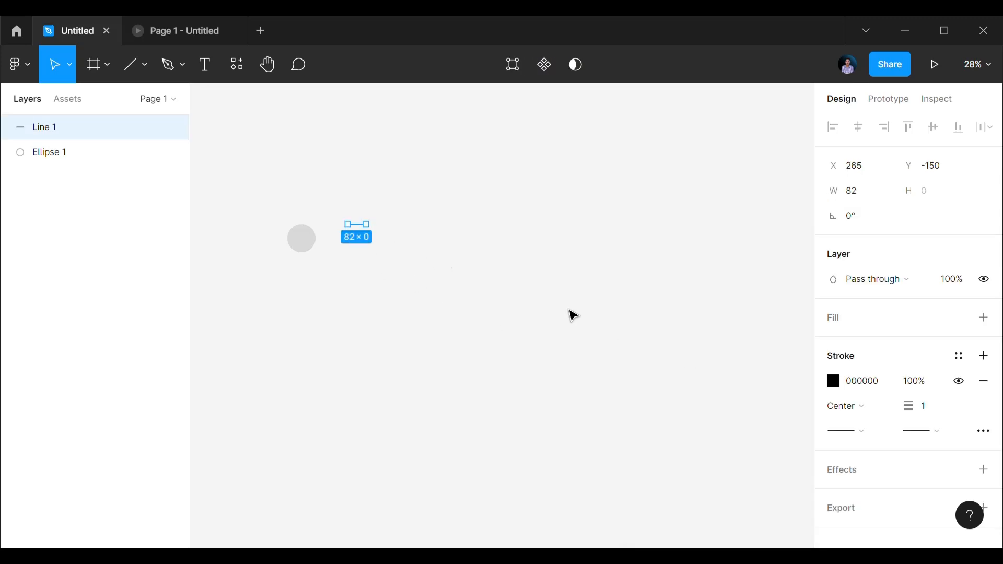
left_click(933, 413)
type("2")
key("Return")
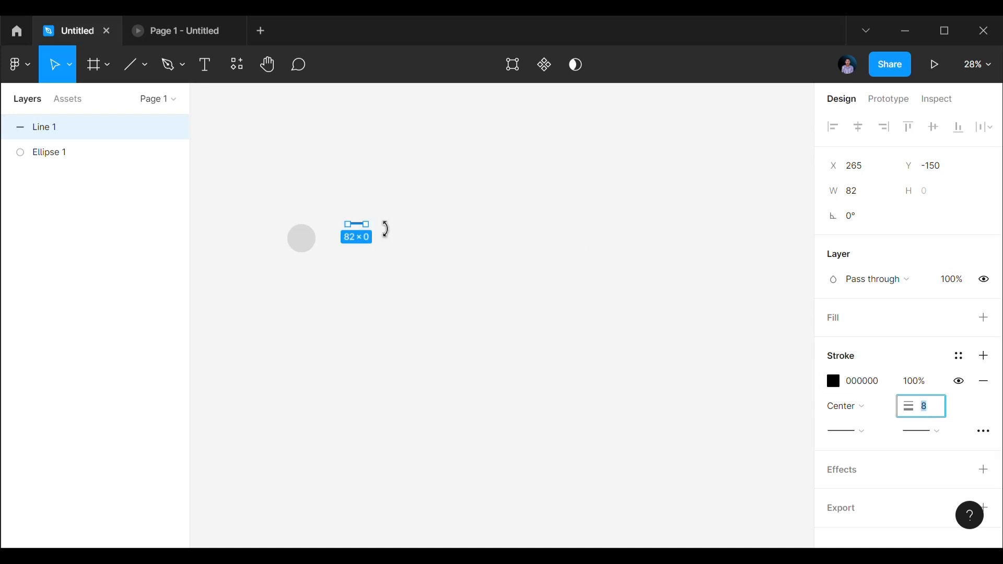
left_click(377, 233)
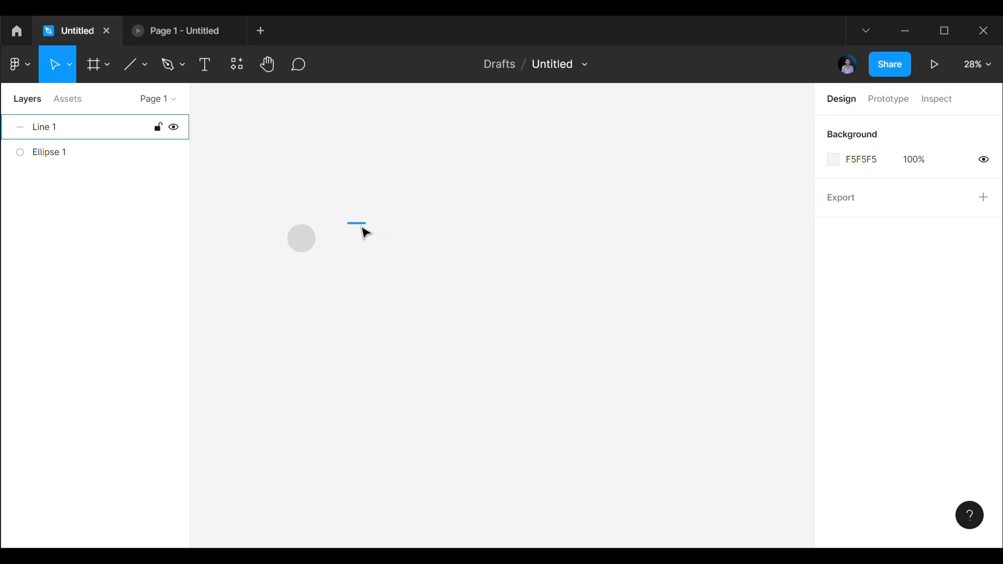
Duplicate the line and rotate the copy to 90° so the two form a plus sign.
left_click(362, 226)
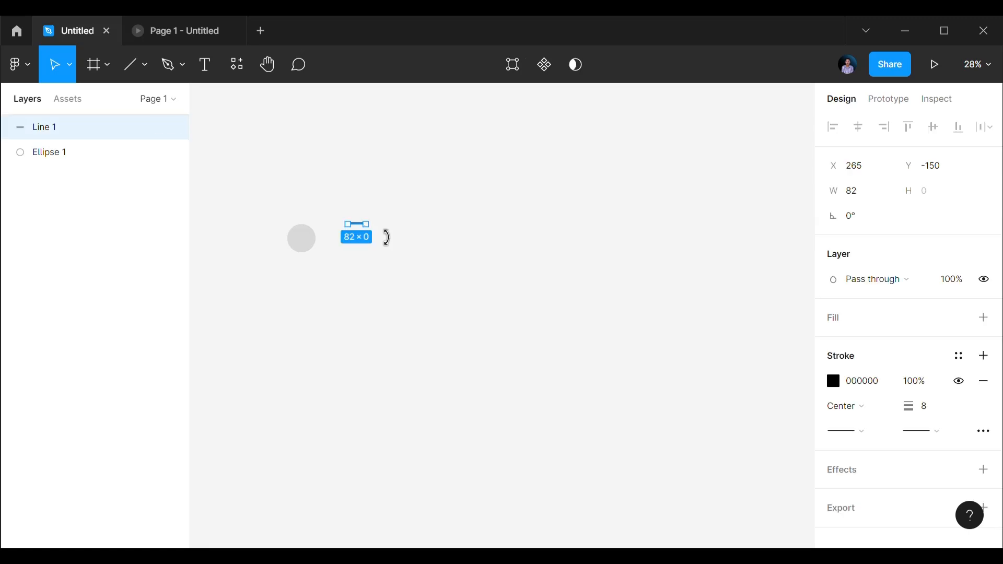
key("ctrl+d")
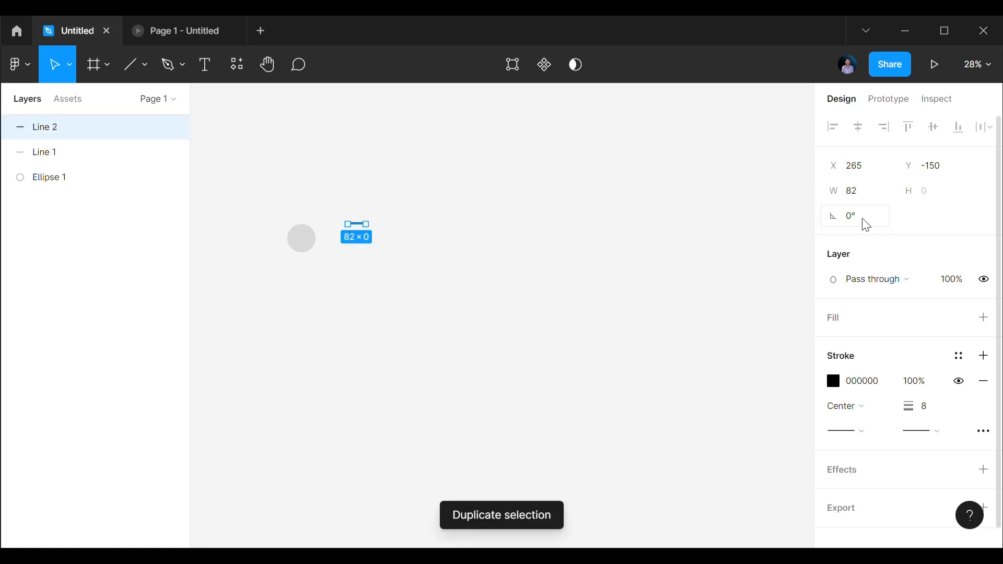
left_click(867, 225)
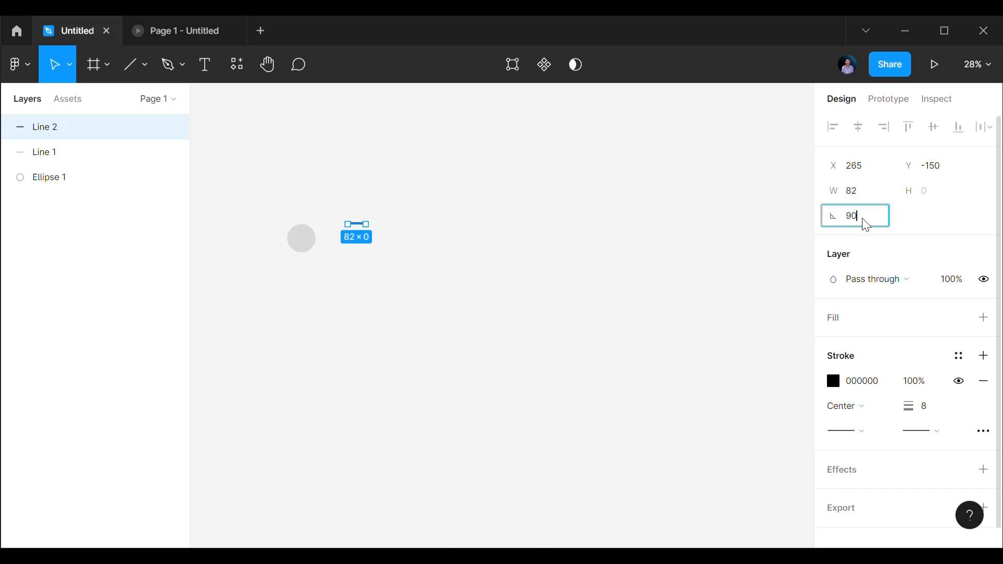
key("Return")
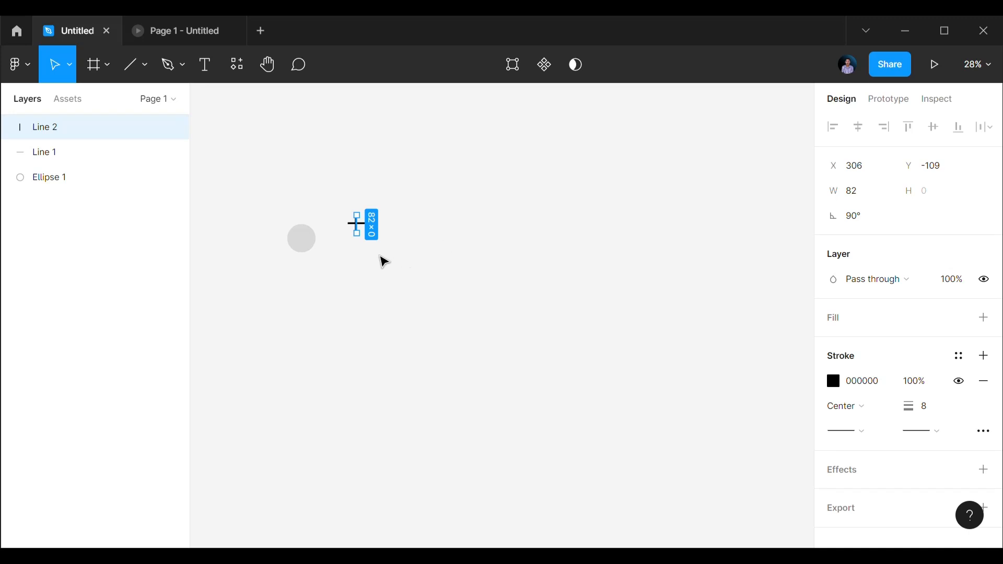
Nudge the vertical line to X 308 to align it with the horizontal line's centre.
left_click(372, 254)
left_click(358, 234)
left_click_drag(358, 234, 359, 236)
left_click(500, 305)
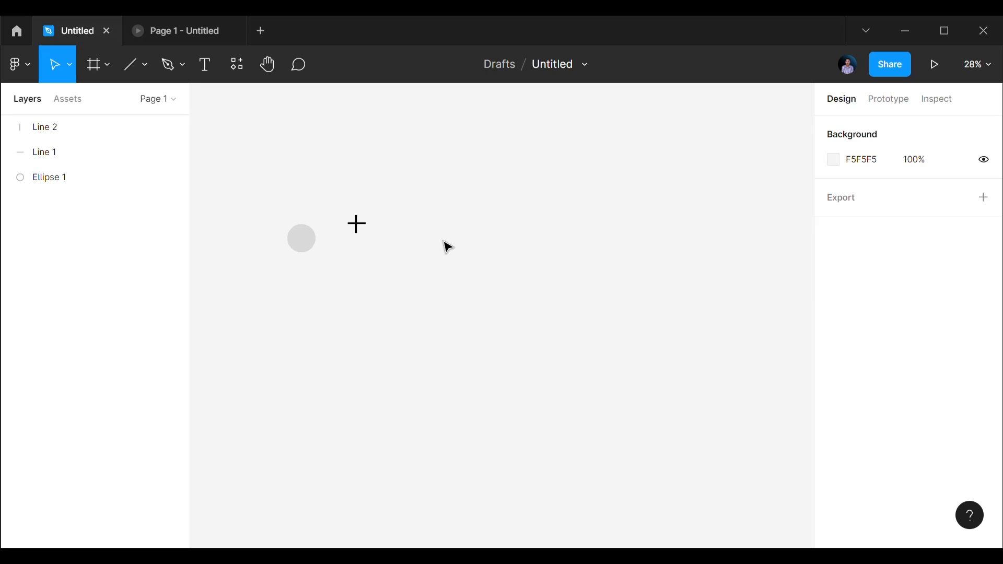
left_click(360, 236)
key("Right")
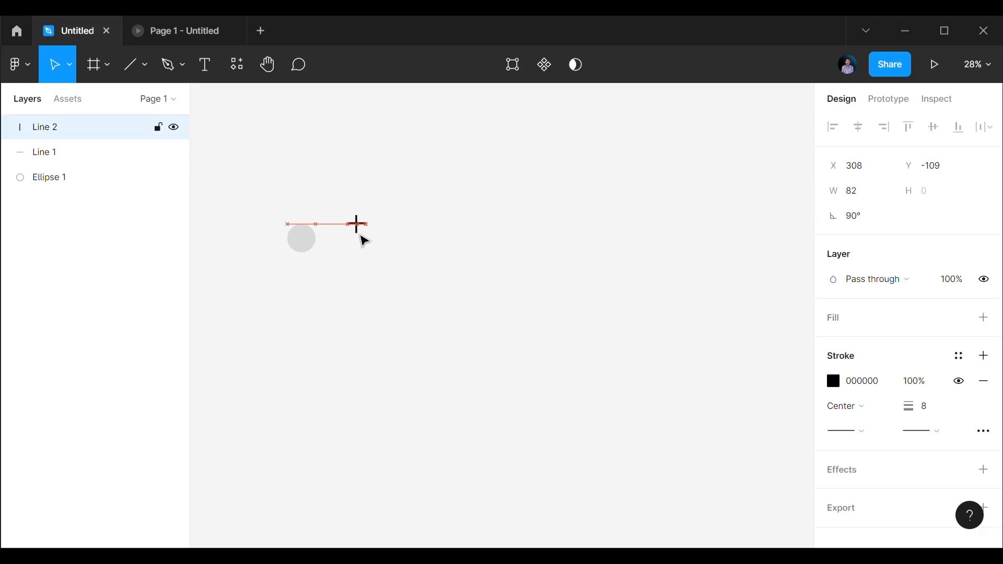
Group the two crossing lines and place the group at the centre of the gray circle, at X 14, Y -127.
left_click(383, 208)
left_click_drag(338, 211, 386, 242)
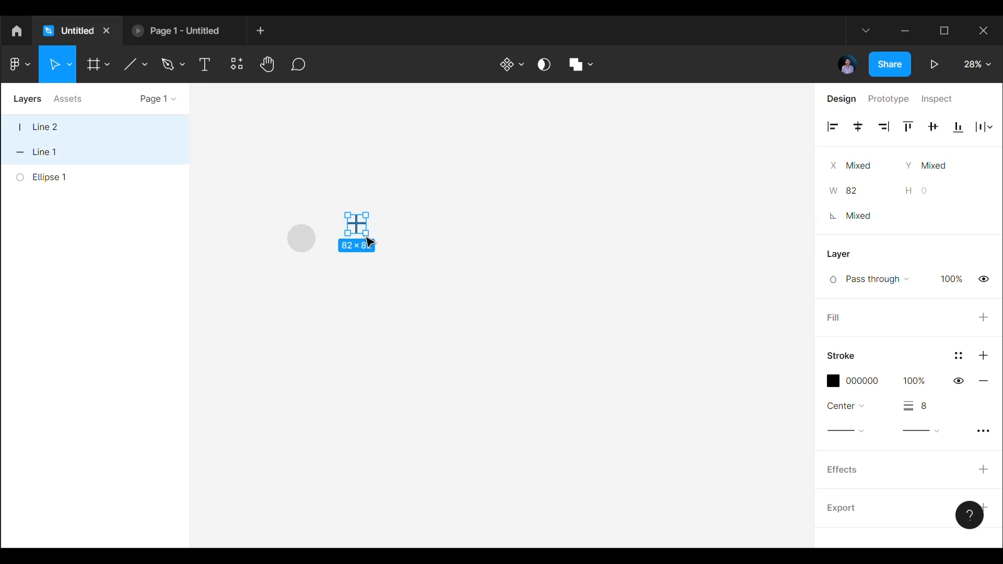
key("ctrl+g")
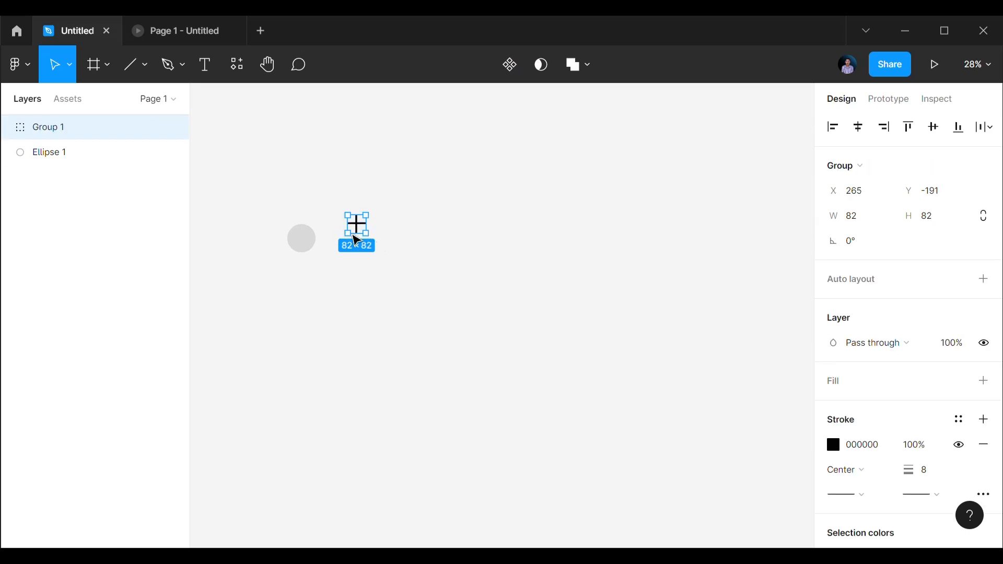
left_click_drag(363, 233, 307, 247)
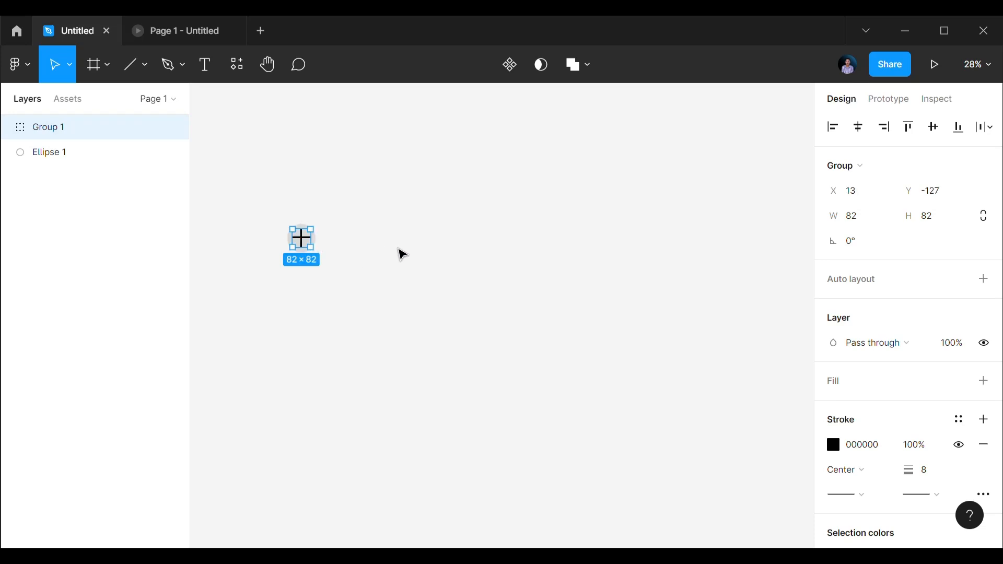
left_click(350, 242)
left_click(303, 238)
key("Right")
Group the plus sign with the circle and rename the new group "plus".
key("ctrl+a")
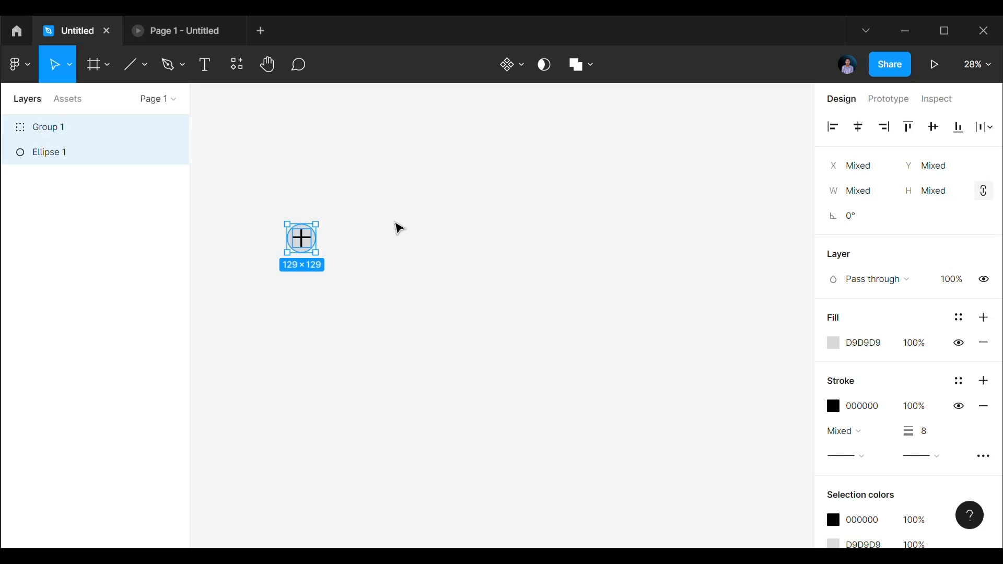
key("ctrl+g")
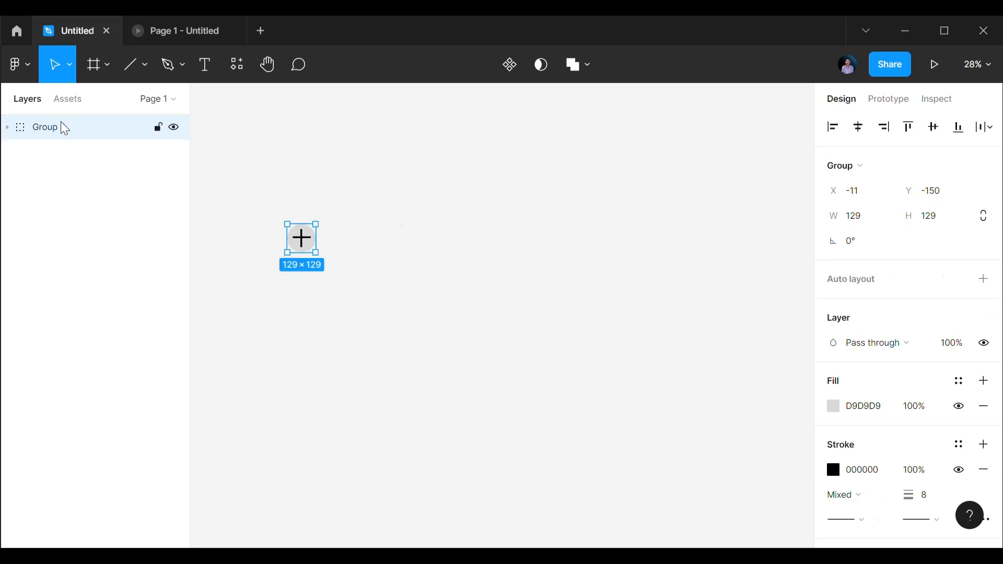
double_click(63, 128)
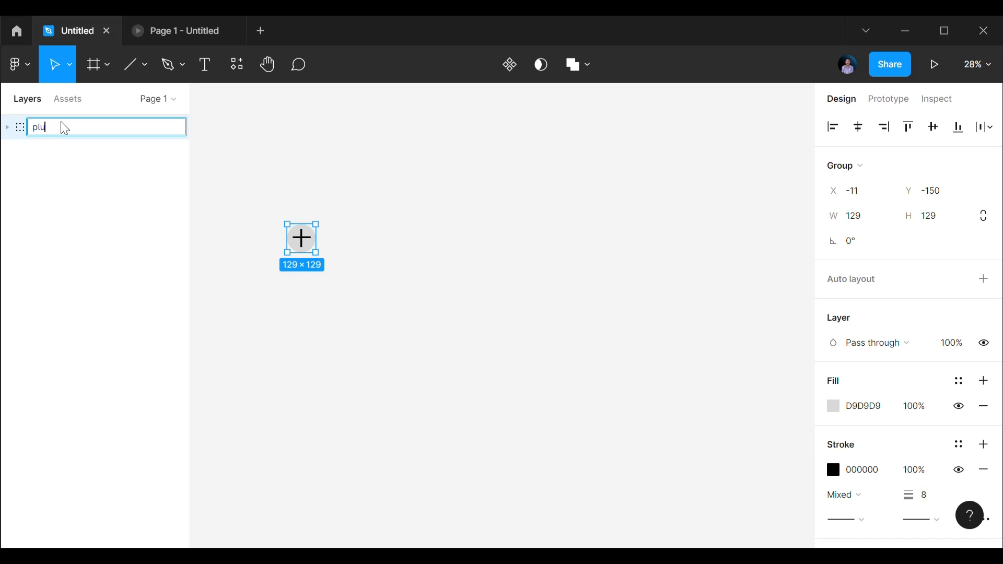
key("Return")
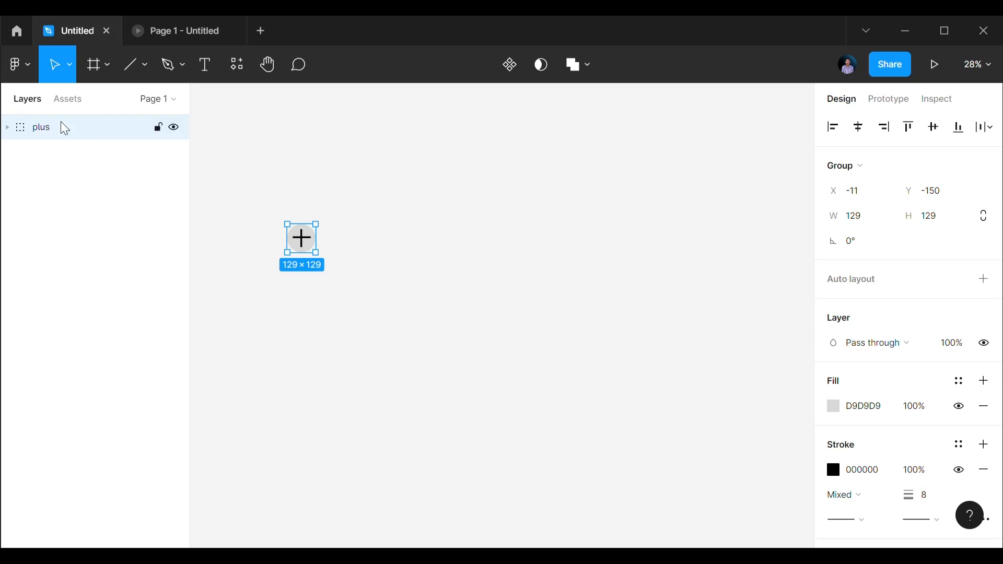
Duplicate the plus group and move the copy horizontally to the right, to X 579.
left_click(327, 258)
left_click(316, 251)
key("ctrl+d")
key("shift+Right")
key("shift+Right")
key("shift+Right")
key("shift+Right")
key("shift+Right")
key("shift+Right")
key("shift+Right")
key("shift+Right")
key("shift+Right")
key("shift+Right")
key("shift+Right")
key("shift+Right")
key("shift+Right")
key("shift+Right")
key("shift+Right")
key("shift+Right")
key("shift+Right")
key("shift+Right")
key("shift+Right")
key("shift+Right")
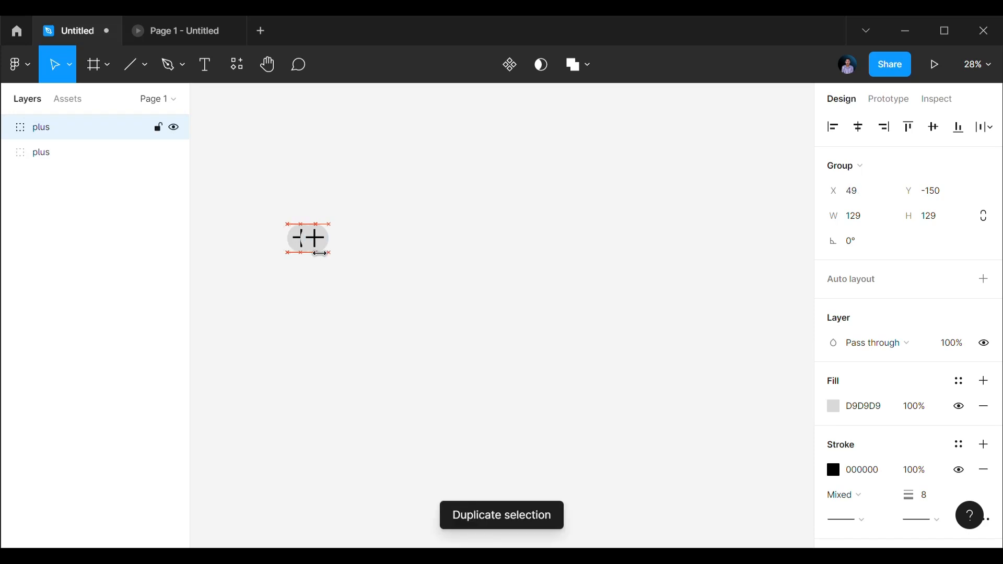
key("shift+Right")
key("shift+Right")
key("shift+Right")
key("shift+Right")
key("shift+Right")
key("shift+Right")
key("shift+Right")
key("shift+Right")
key("shift+Right")
key("shift+Right")
key("shift+Right")
key("shift+Right")
key("shift+Right")
key("shift+Right")
key("shift+Right")
key("shift+Right")
key("shift+Right")
key("shift+Right")
key("shift+Right")
key("shift+Right")
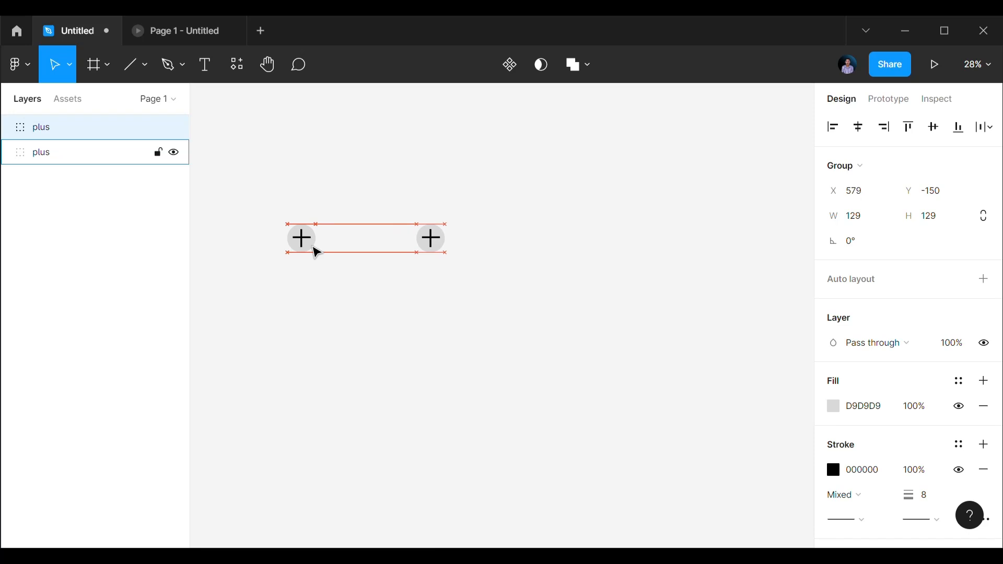
Delete the vertical line inside the duplicated plus group to leave a minus sign.
double_click(441, 251)
left_click(16, 152)
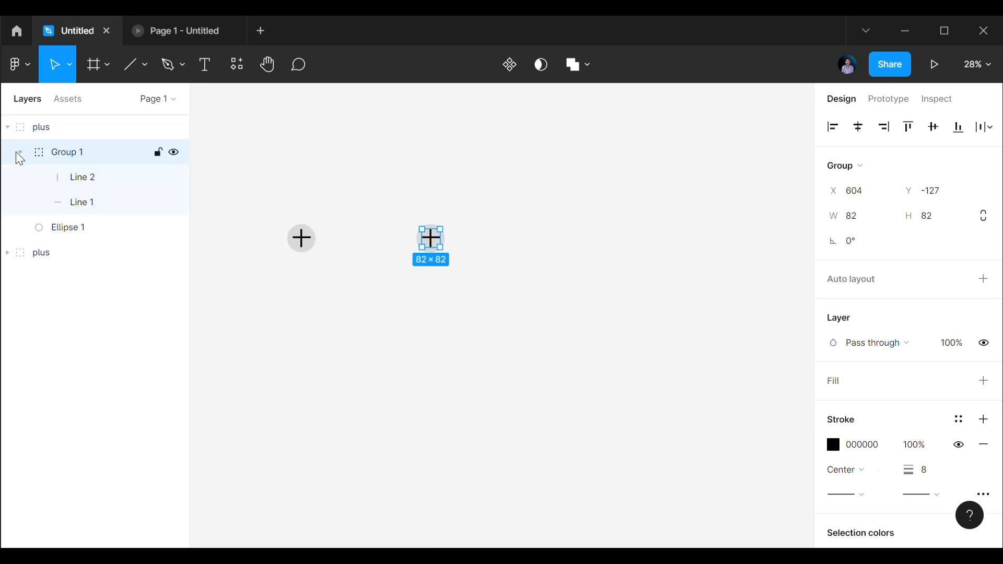
left_click(61, 181)
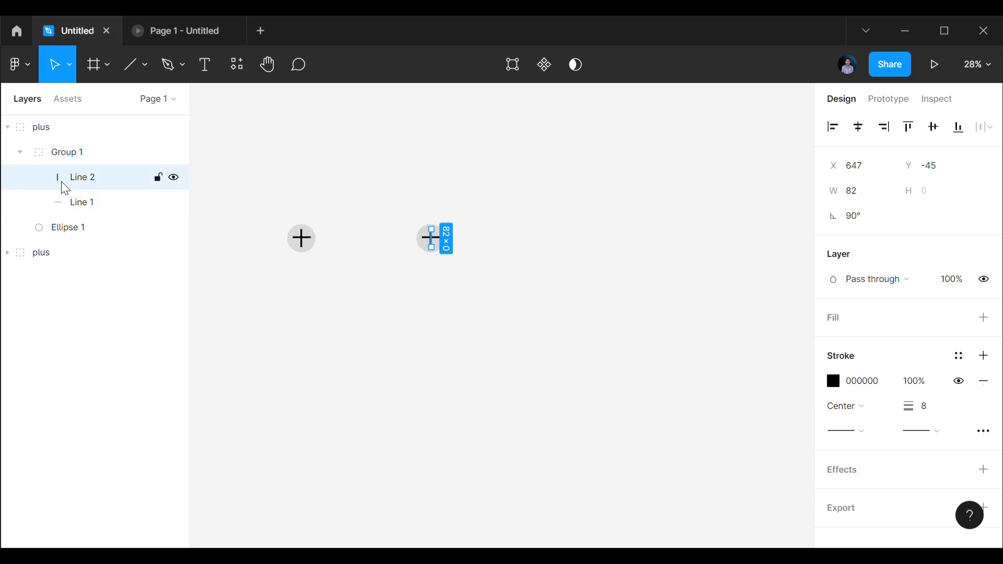
key("Delete")
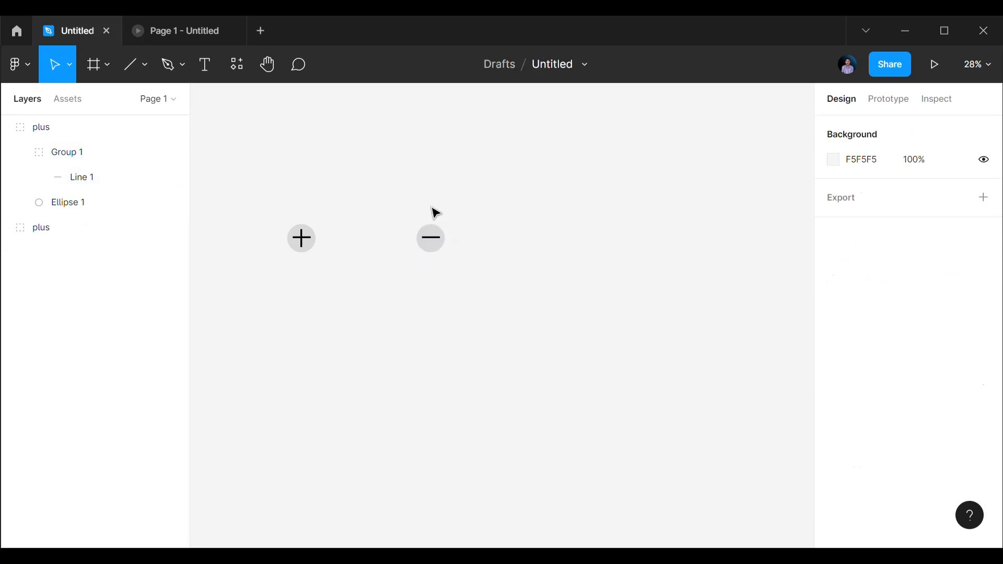
Rename the duplicated group containing the single line as "minus".
left_click(42, 128)
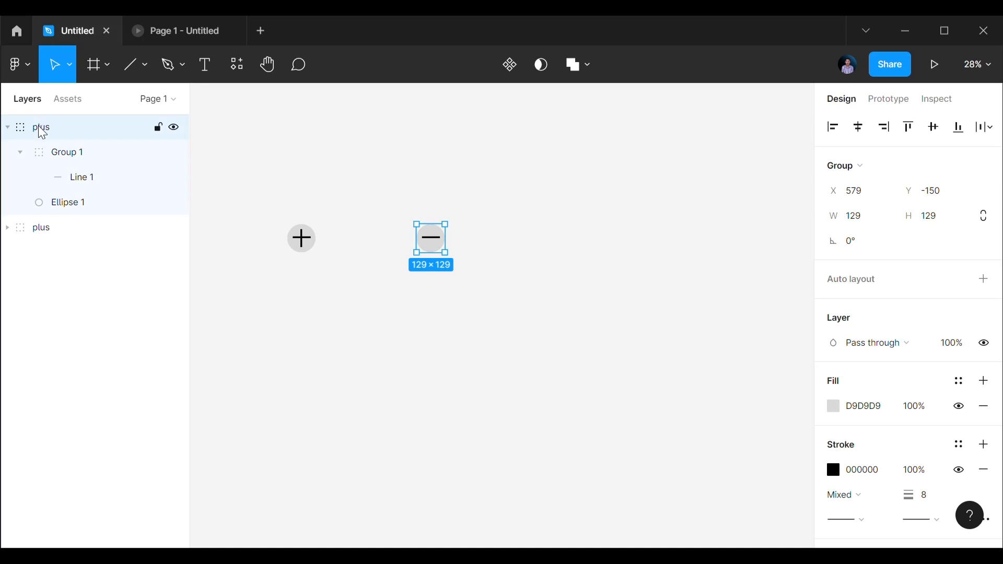
double_click(41, 128)
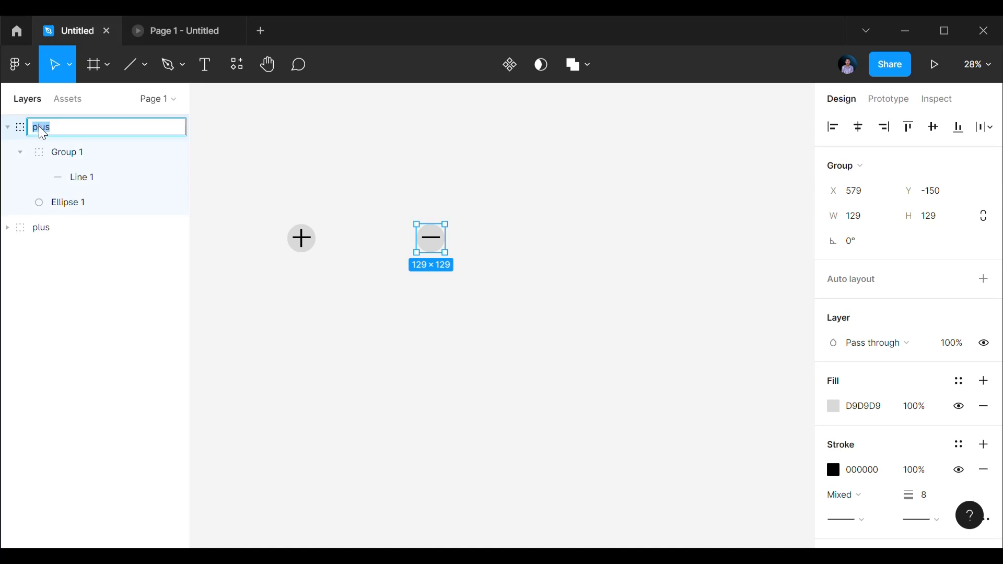
type("min")
key("Return")
left_click(556, 211)
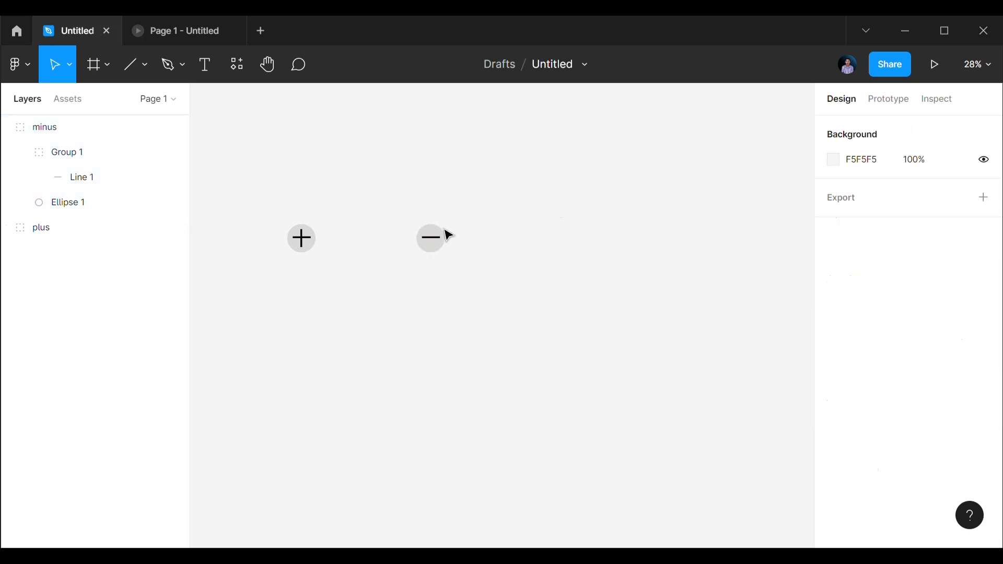
Change the stroke colour of the plus sign's line group to pink DA107D.
left_click(306, 247)
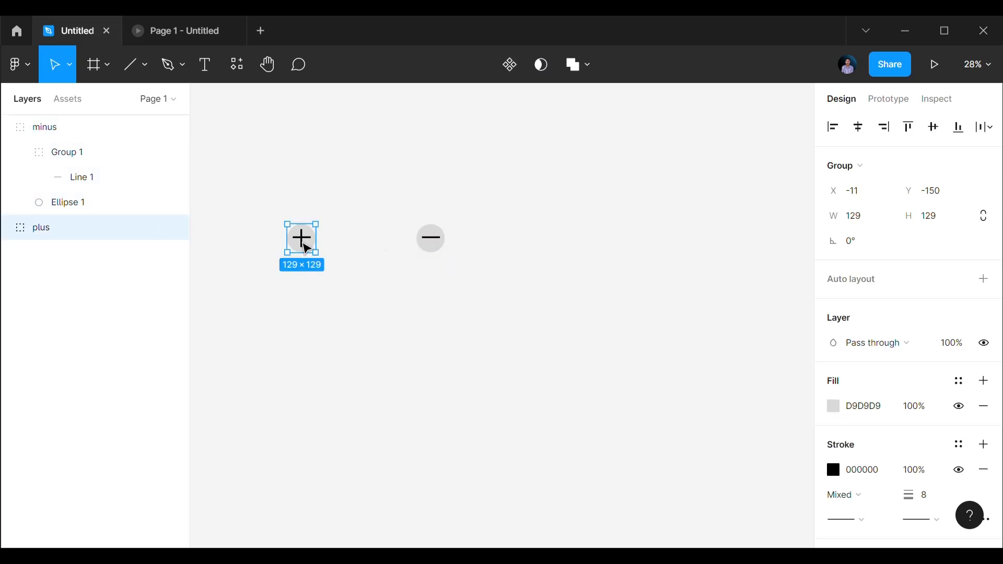
double_click(306, 247)
left_click(840, 447)
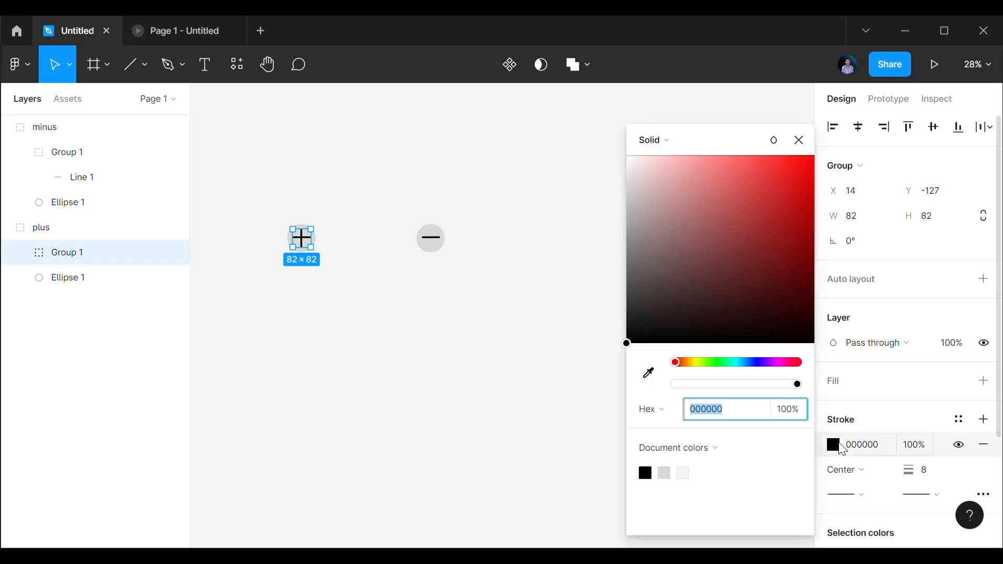
left_click_drag(781, 364, 789, 363)
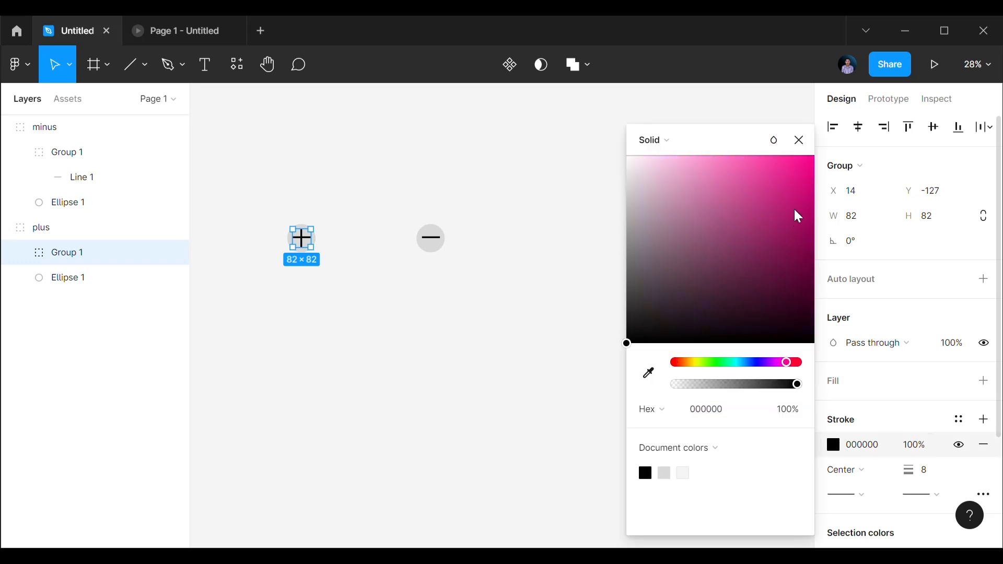
left_click(801, 187)
left_click_drag(801, 189, 801, 184)
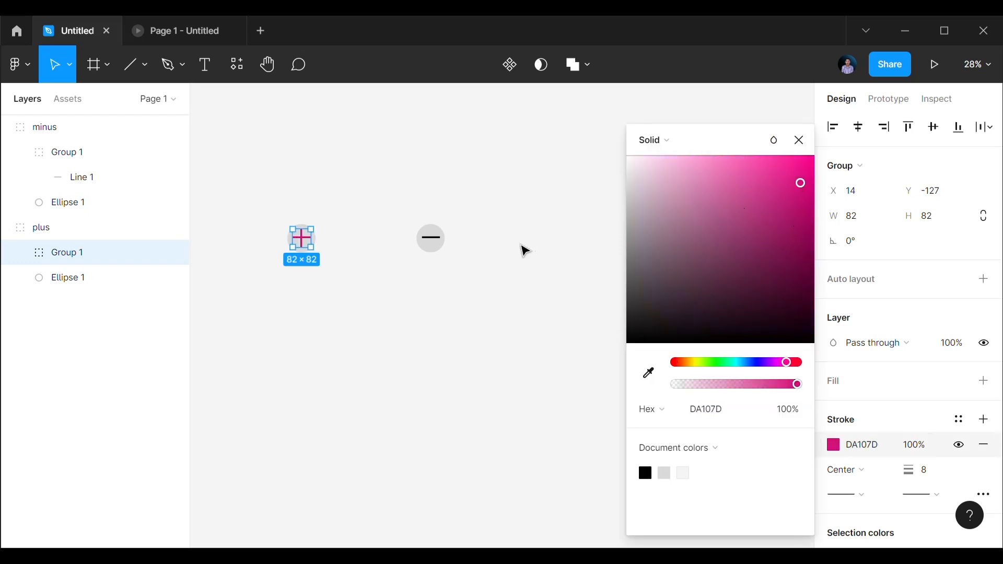
Change the stroke colour of the minus sign's line group to pink E00796.
left_click(438, 245)
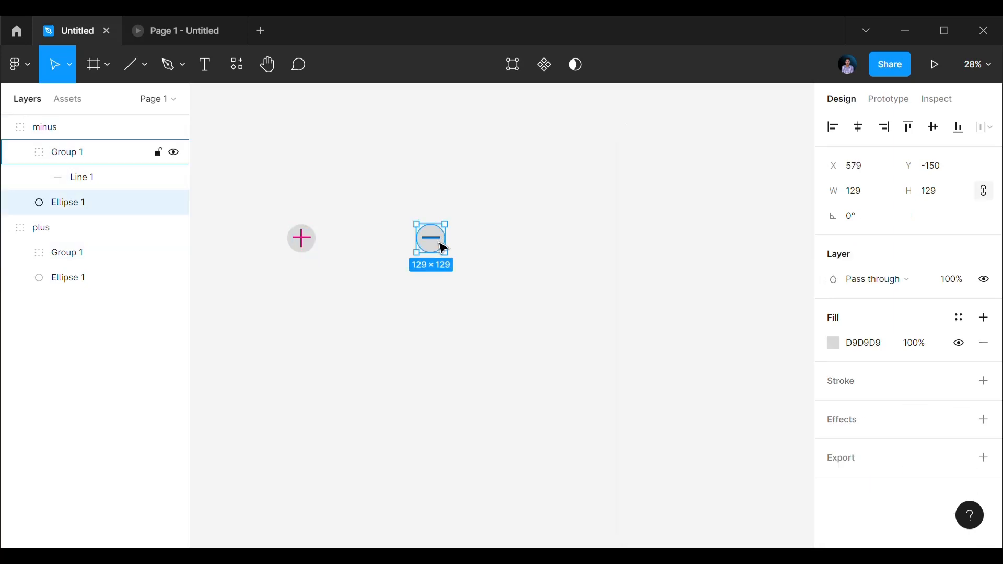
left_click(437, 243)
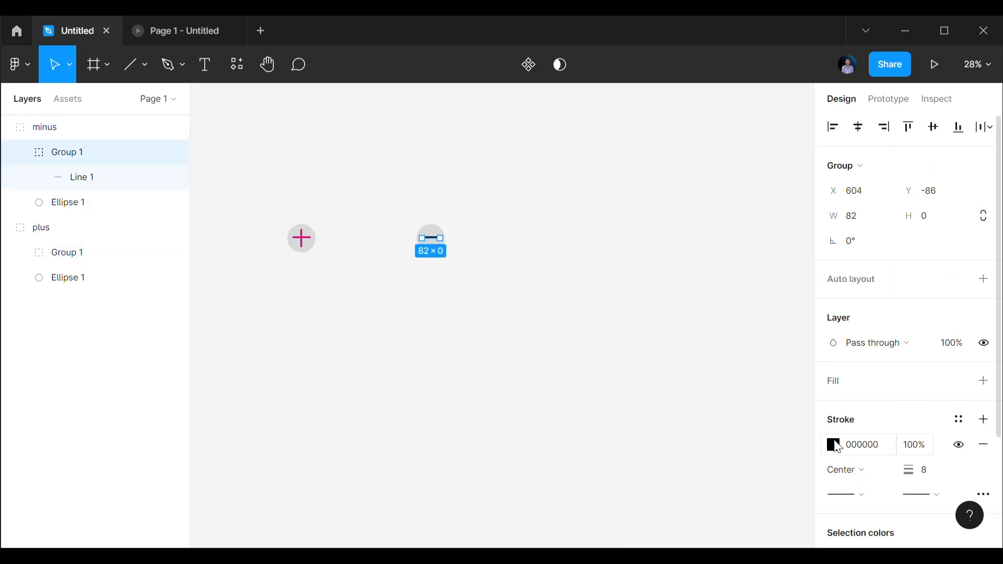
left_click(835, 446)
left_click_drag(774, 361, 783, 361)
left_click_drag(796, 226, 810, 184)
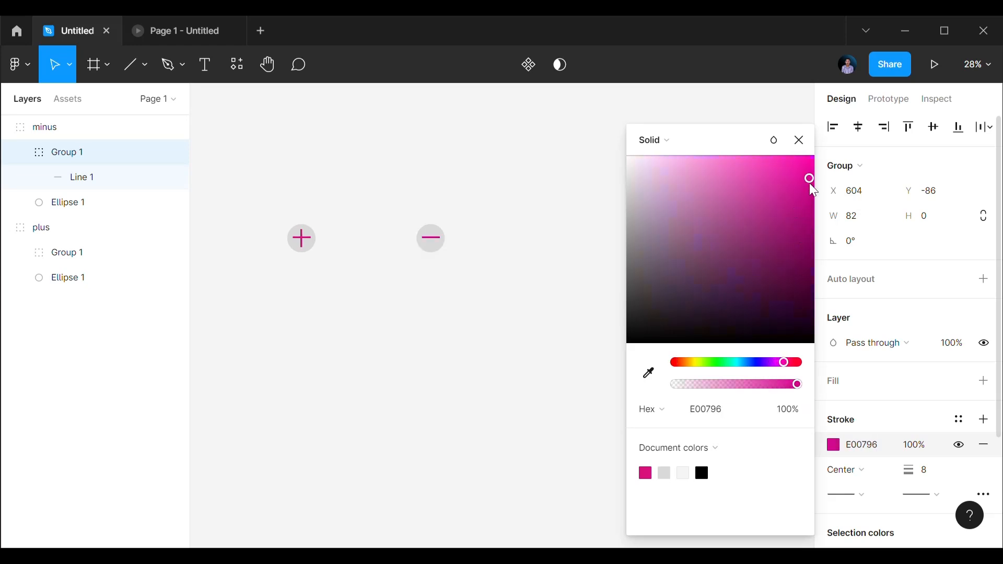
left_click(566, 208)
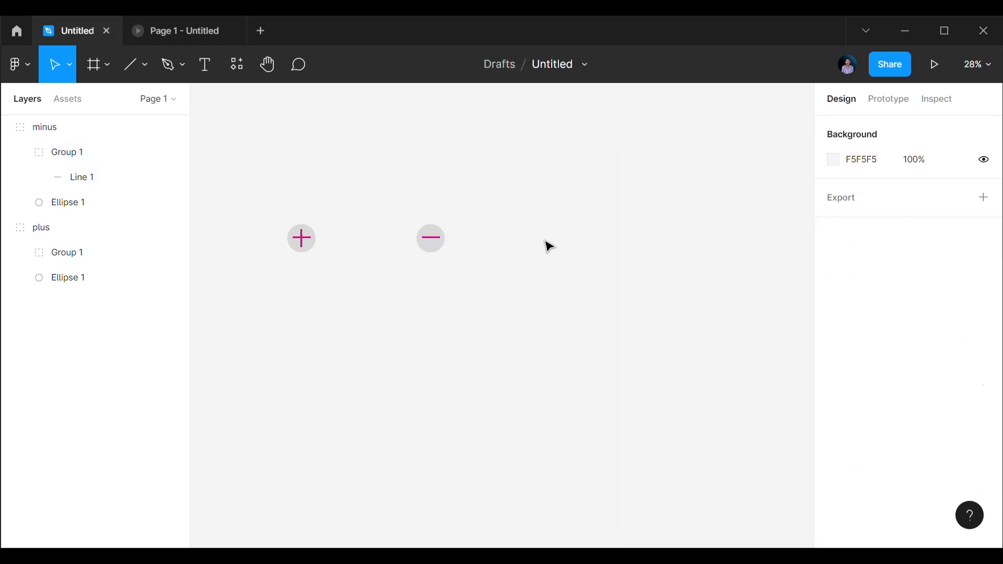
left_click(312, 246)
left_click(19, 252)
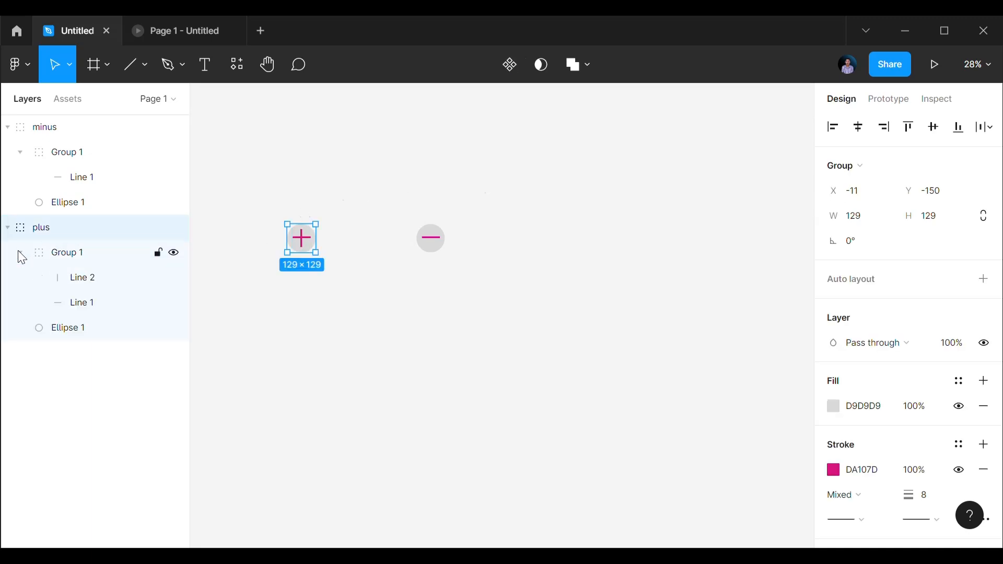
left_click(62, 304)
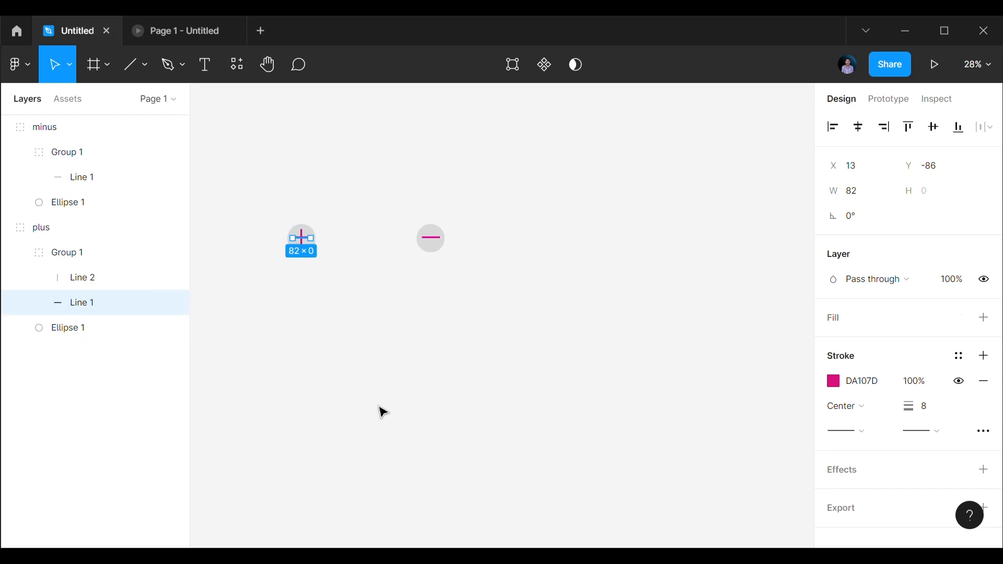
left_click(423, 316)
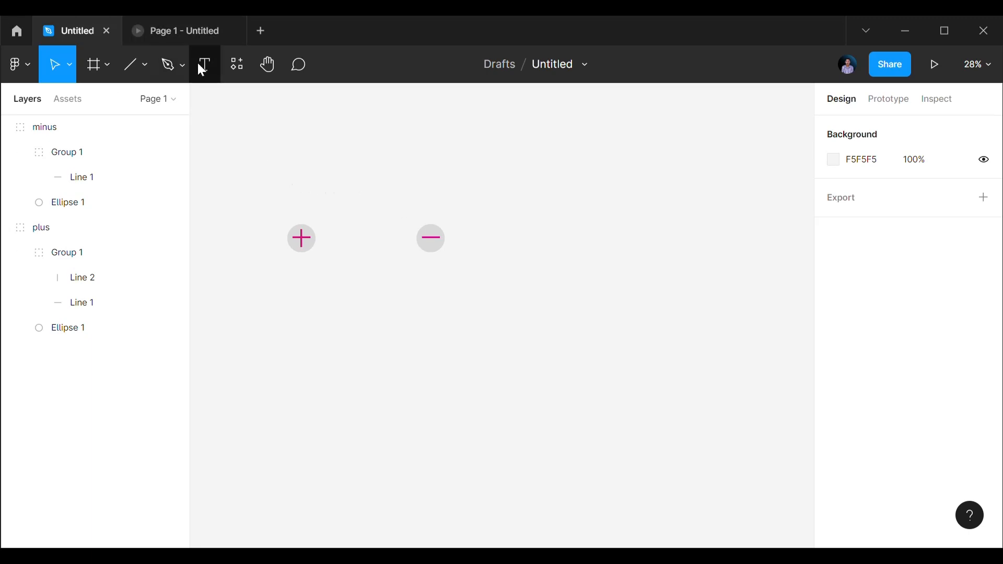
Add the text "01234" on the canvas, above and to the right of the minus button.
left_click(212, 78)
left_click(530, 187)
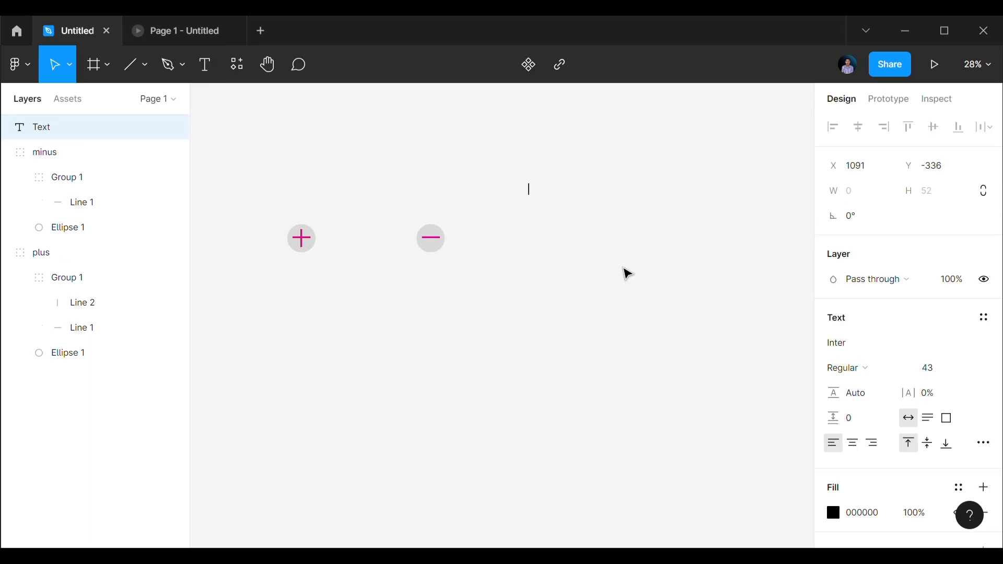
type("123")
key("BackSpace")
key("BackSpace")
type("0")
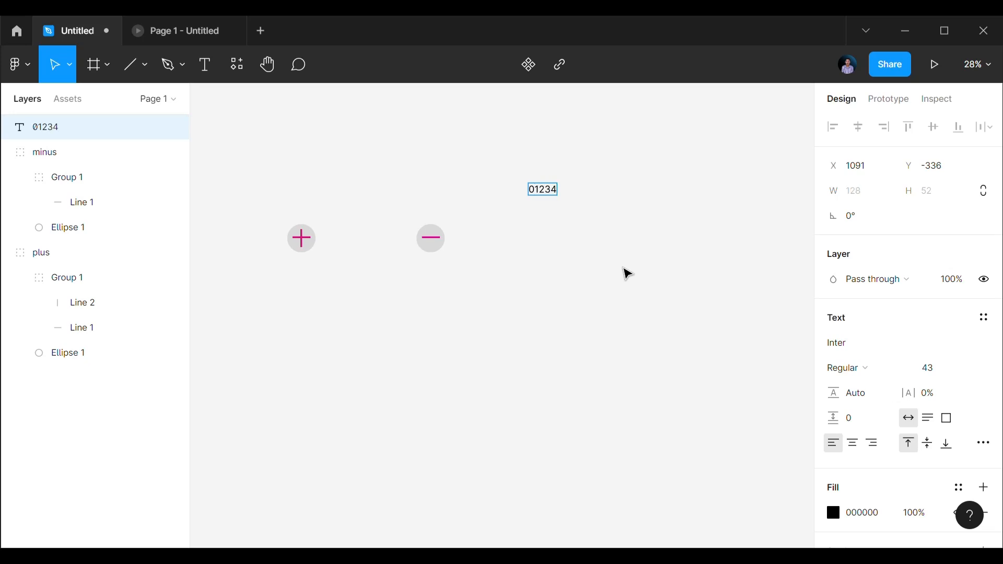
key("Escape")
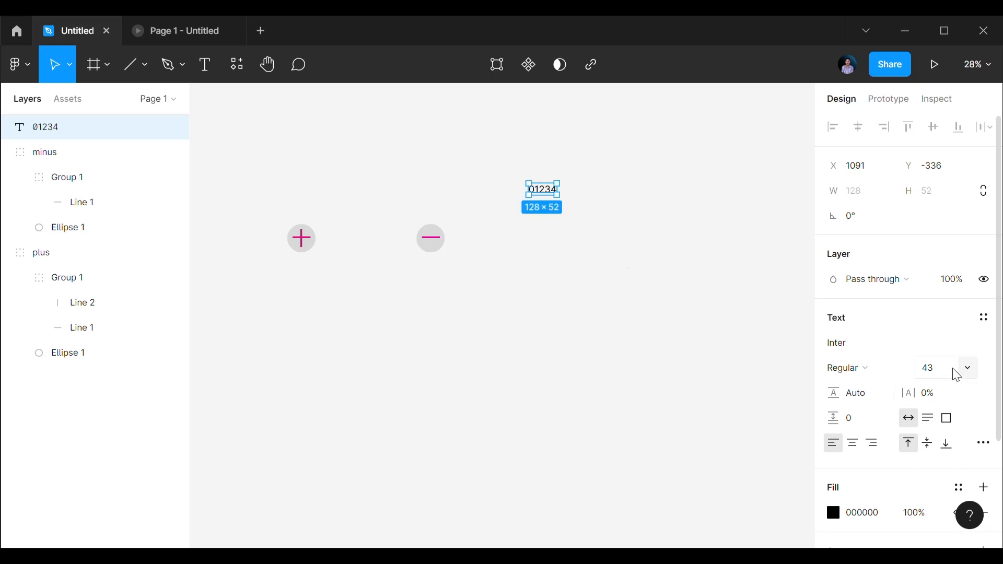
Set the font weight of the 01234 text to Bold.
left_click(846, 370)
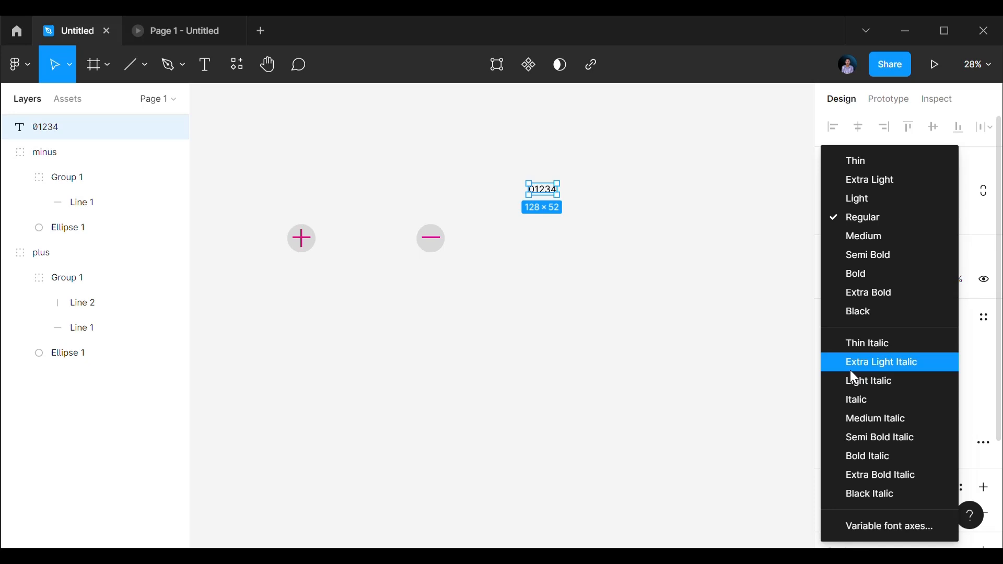
left_click(864, 272)
left_click(578, 233)
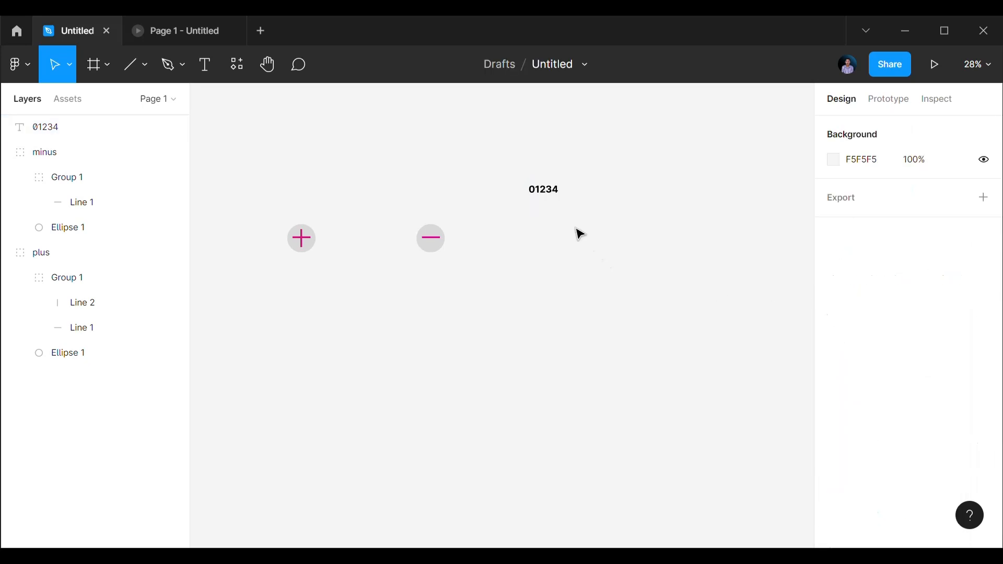
Increase the font size of the 01234 text to 80.
left_click(557, 197)
left_click(954, 376)
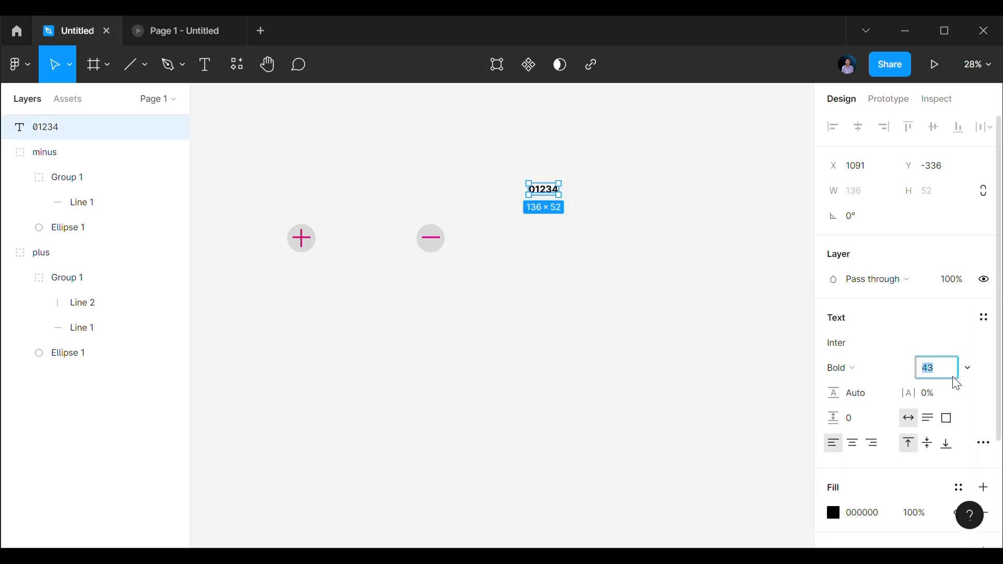
key("Up")
key("Up")
key("Up")
key("Up")
key("Up")
key("Up")
key("Up")
key("Up")
key("Up")
key("Up")
key("Up")
key("Up")
key("Up")
key("Up")
key("Up")
key("Up")
key("Up")
key("Up")
key("Up")
key("Up")
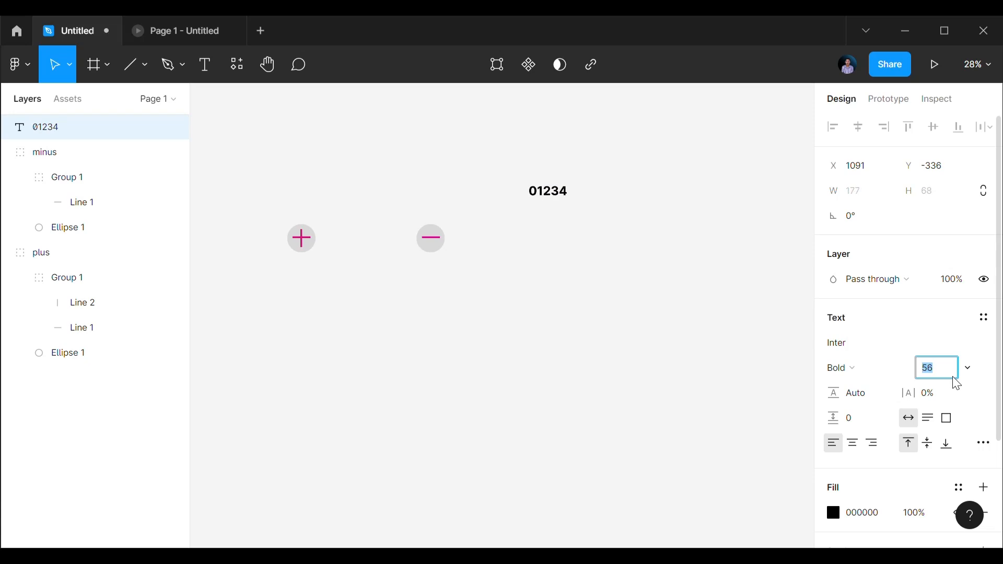
key("Up")
key("Up")
key("Up")
key("Up")
key("Up")
key("Up")
key("Up")
key("Up")
key("Up")
key("Up")
key("Up")
key("Up")
key("Up")
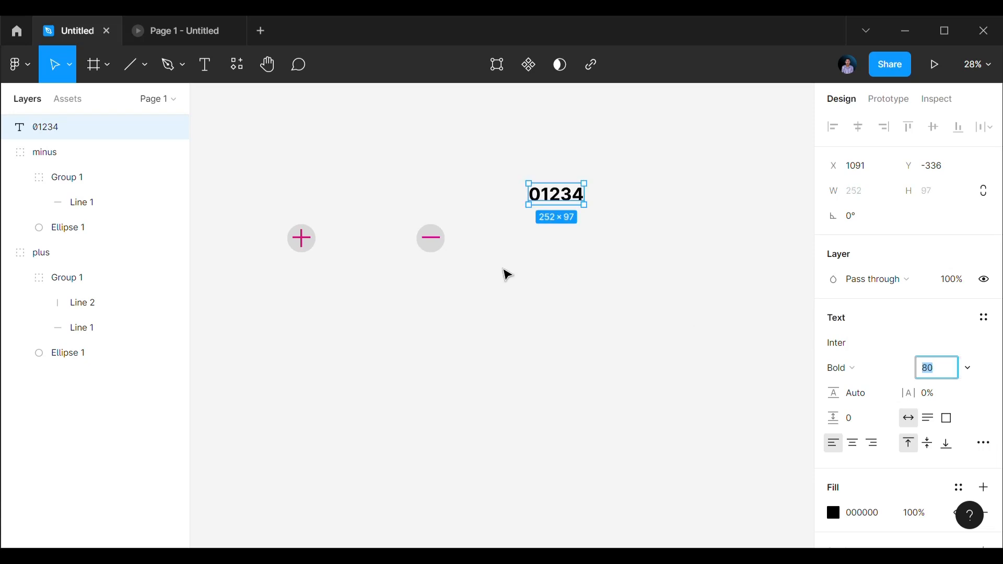
left_click(607, 262)
Narrow the 01234 text box to a width of about 57 so the digits stack vertically.
left_click(579, 204)
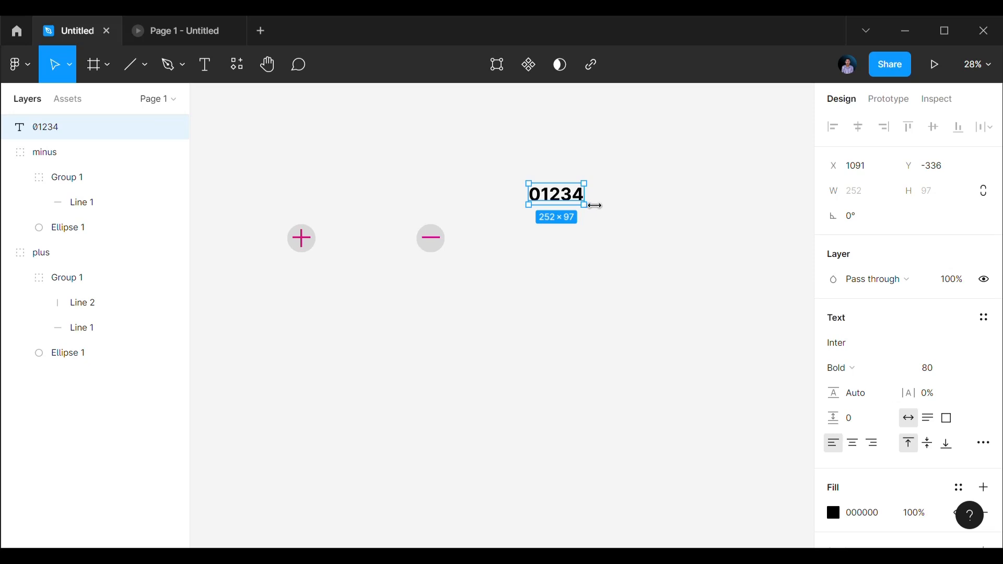
left_click_drag(596, 206, 555, 219)
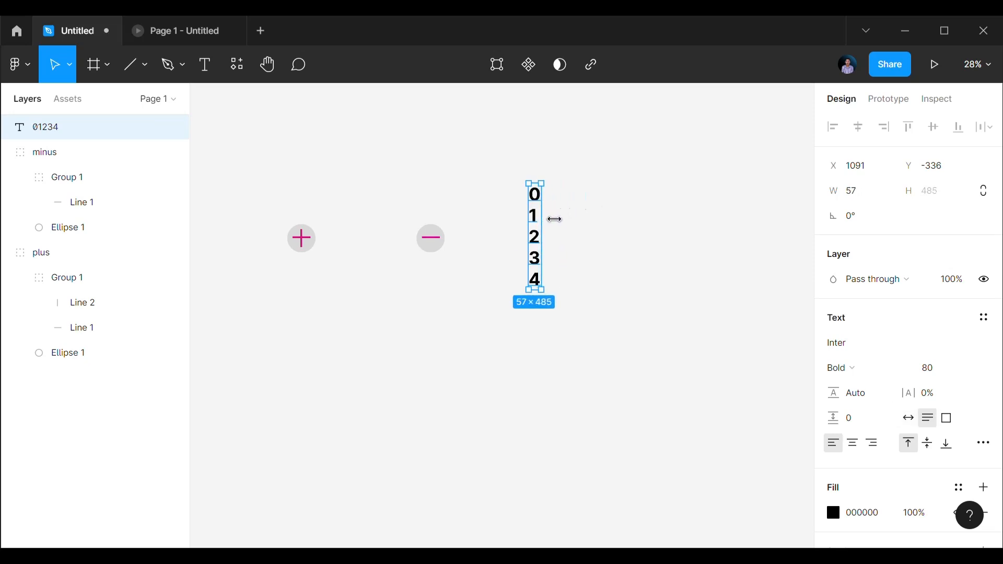
left_click(572, 218)
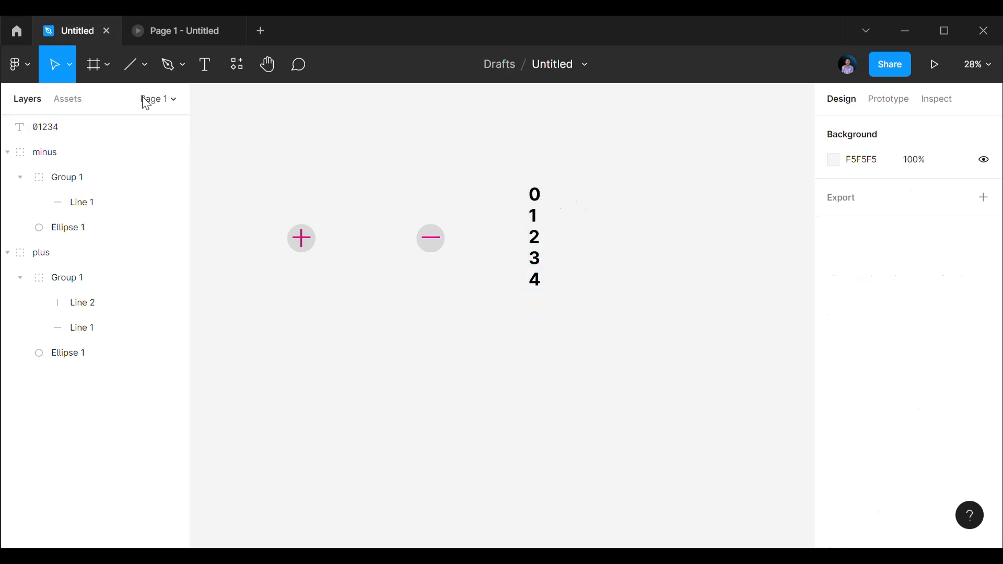
Draw a rectangle of about 168 × 107 covering the digit 0 at the top of the number column.
left_click(145, 65)
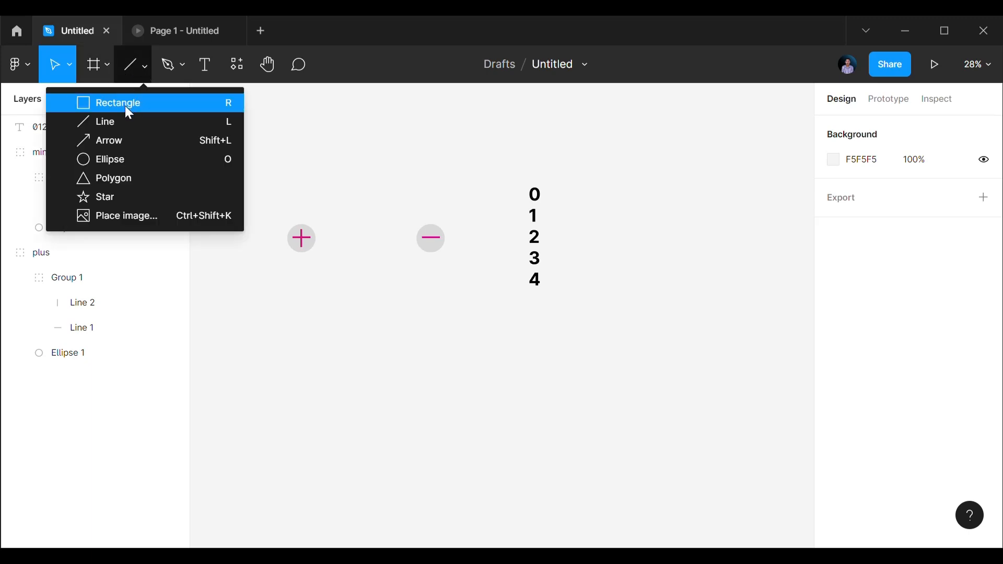
left_click(125, 105)
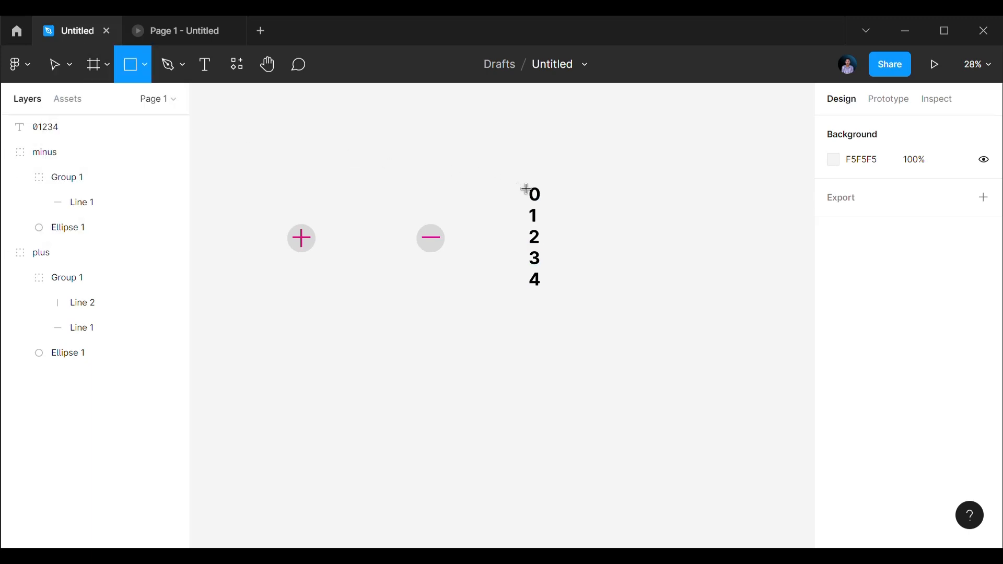
left_click_drag(515, 177, 544, 201)
left_click(575, 208)
left_click(632, 230)
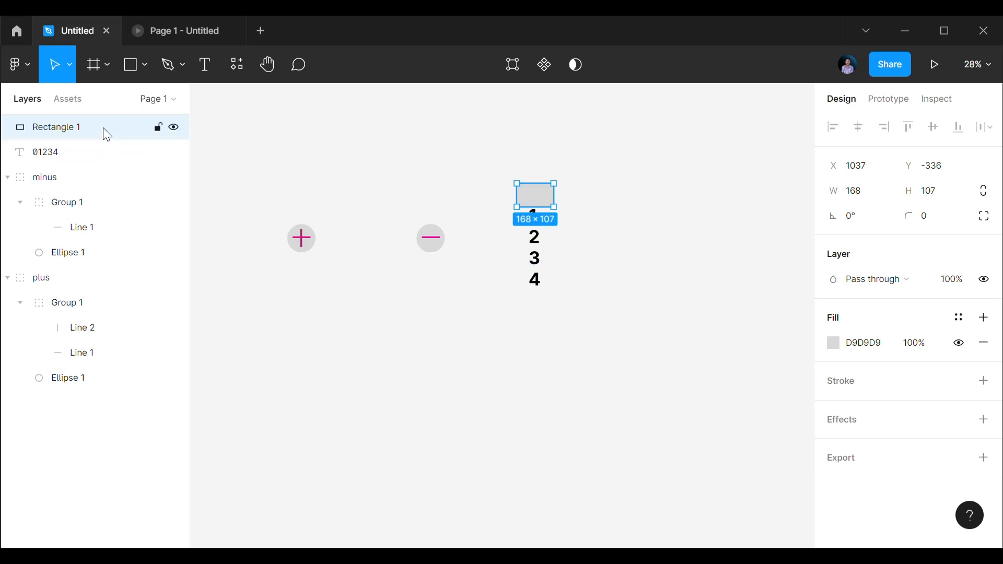
Place the rectangle beneath the 01234 text in the layer order and use it as a mask for the text.
left_click_drag(103, 130, 99, 159)
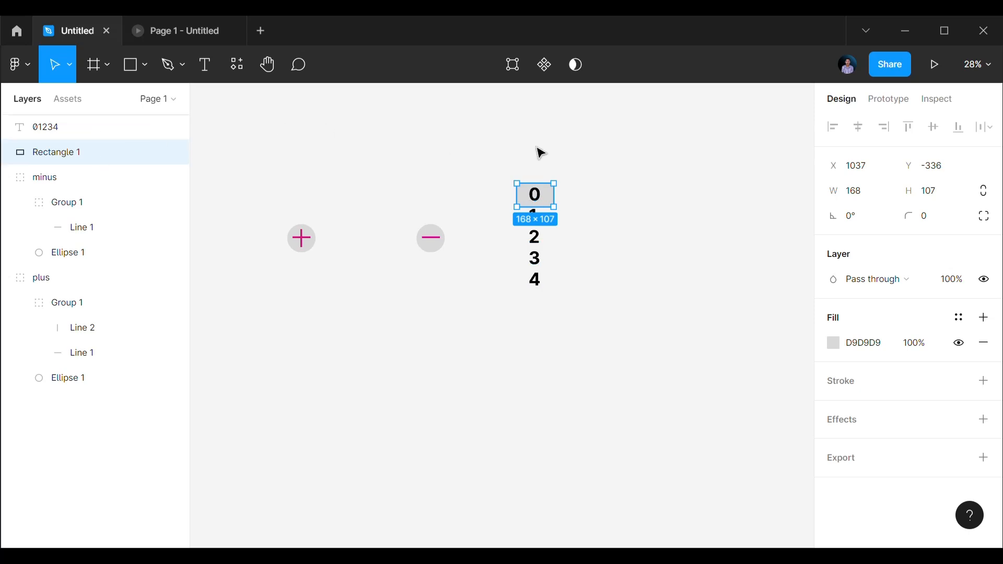
left_click(548, 229, "shift")
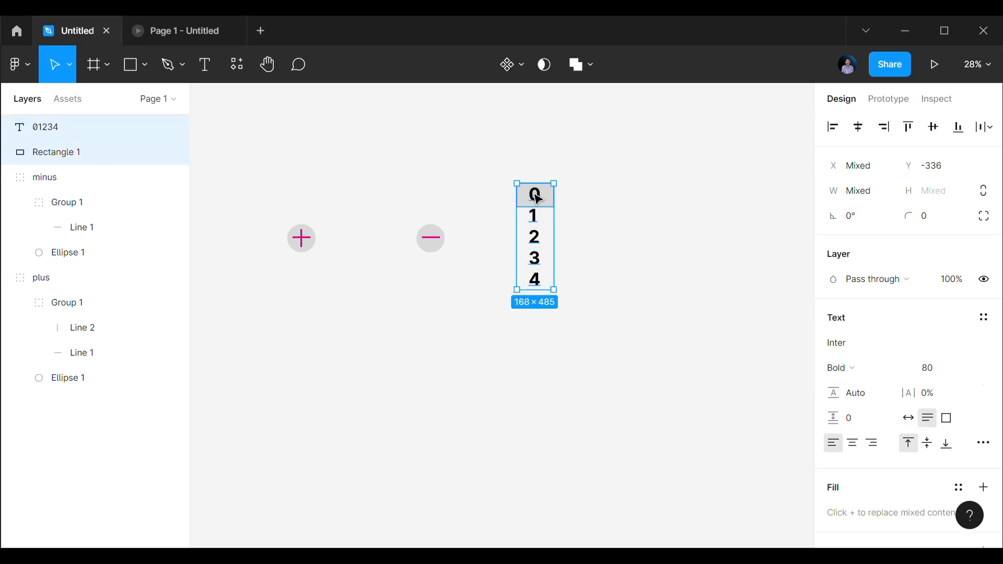
left_click(544, 68)
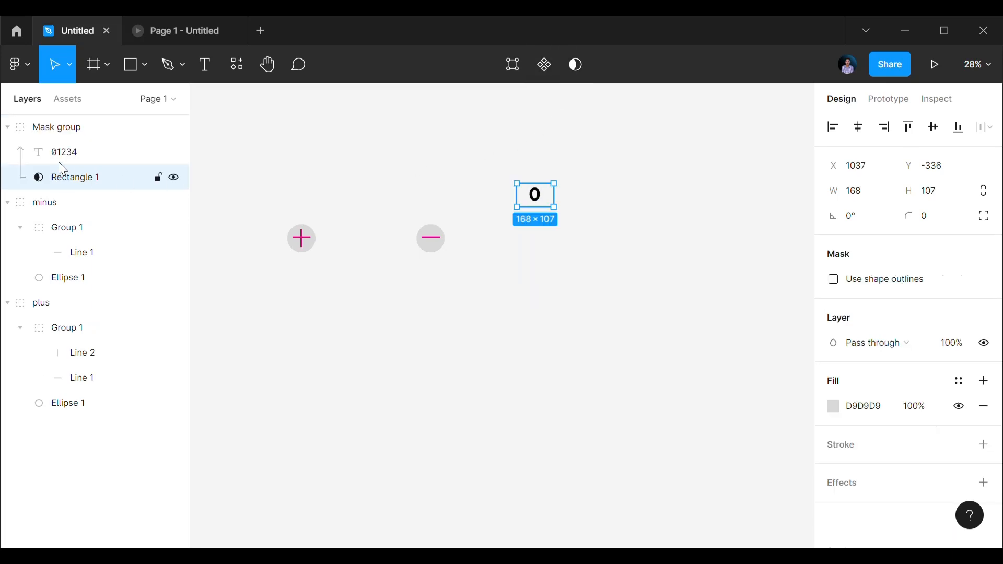
Wrap the mask group in a new group and rename it "mask".
left_click(68, 134)
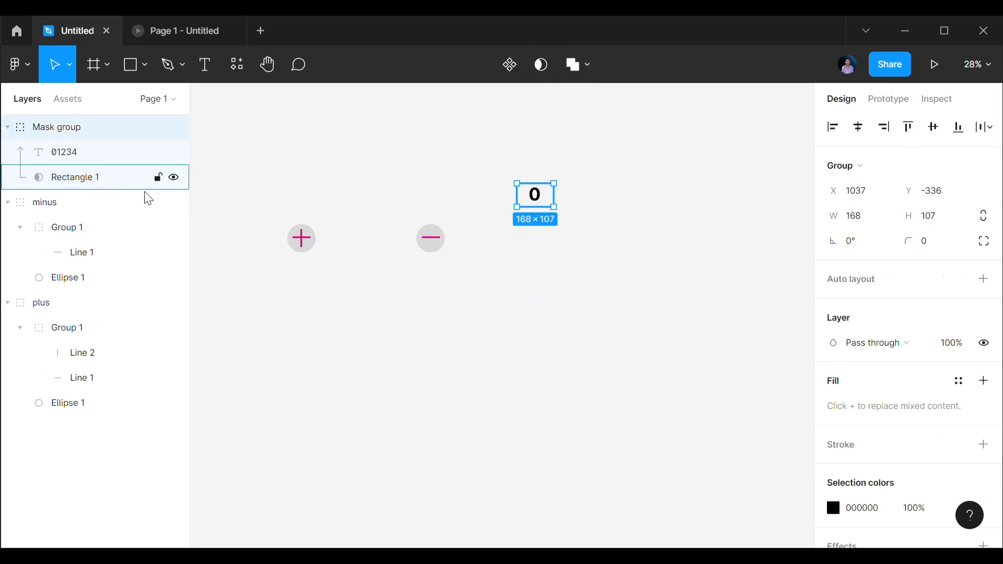
key("ctrl+g")
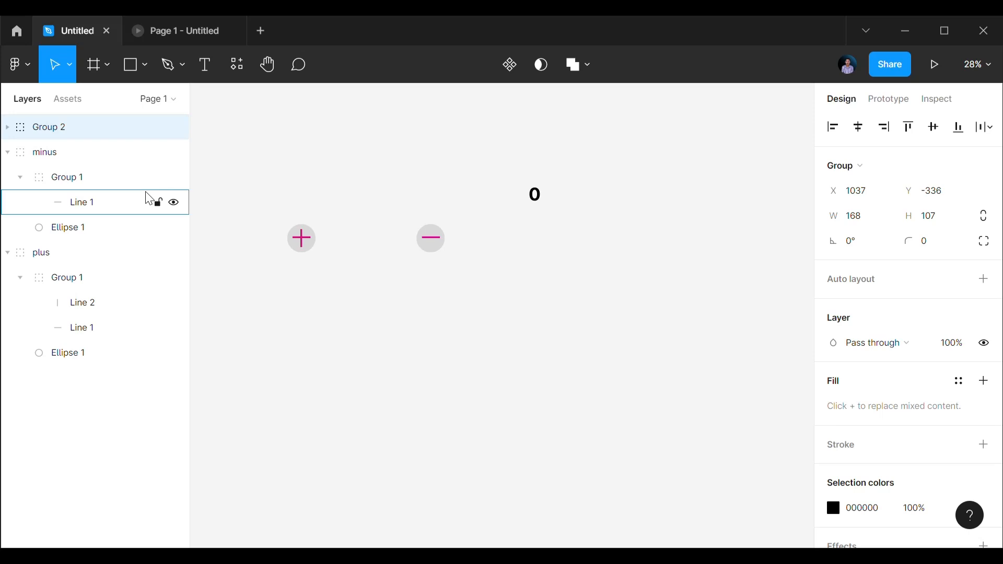
double_click(47, 130)
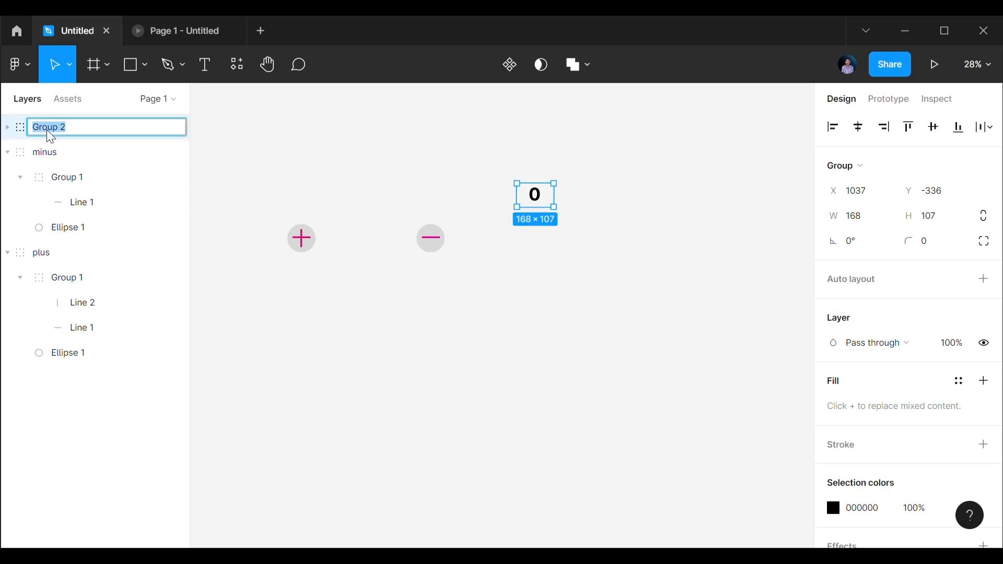
type("mask")
left_click(413, 301)
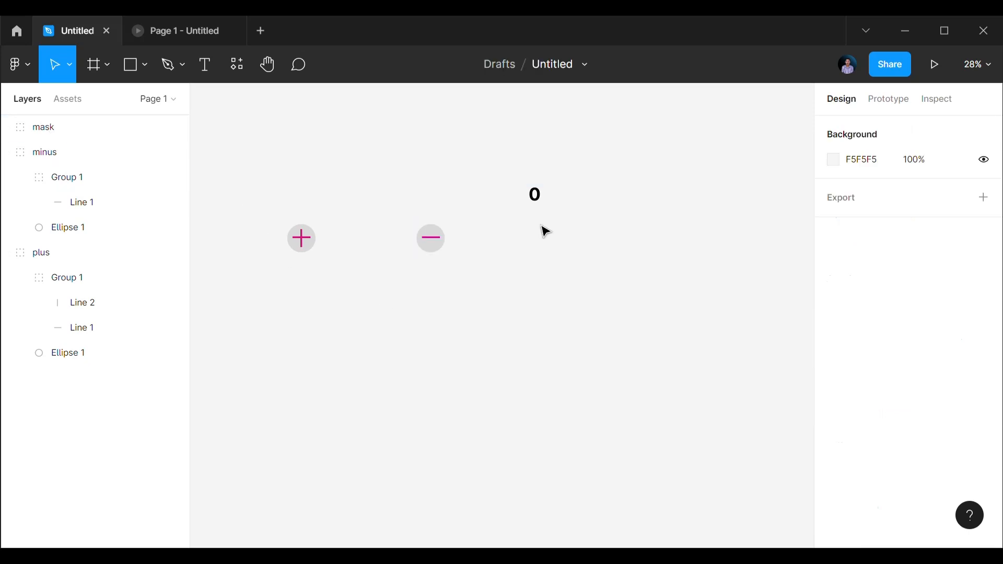
Move the mask group between the plus and minus buttons and turn all three groups into one component.
left_click_drag(546, 200, 373, 253)
left_click(417, 345)
left_click_drag(272, 203, 493, 283)
left_click(507, 72)
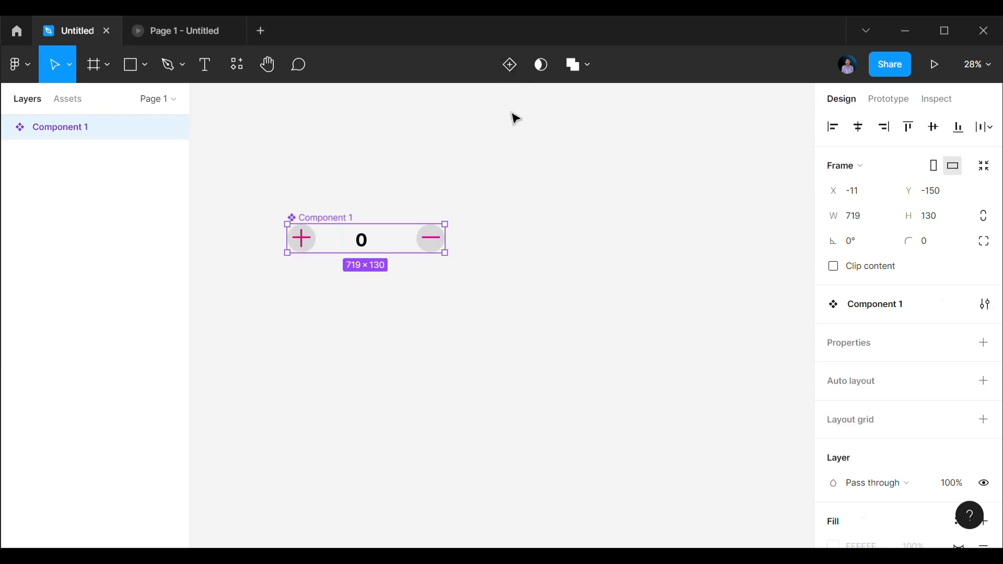
Add five variants to the counter component, Variant2 through Variant6, below the default one.
left_click(511, 67)
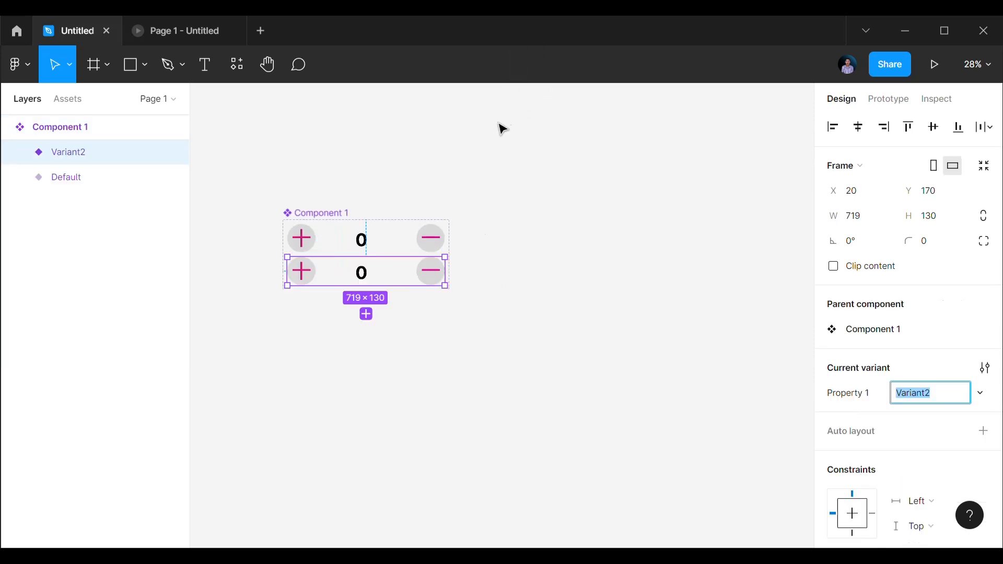
left_click(367, 316)
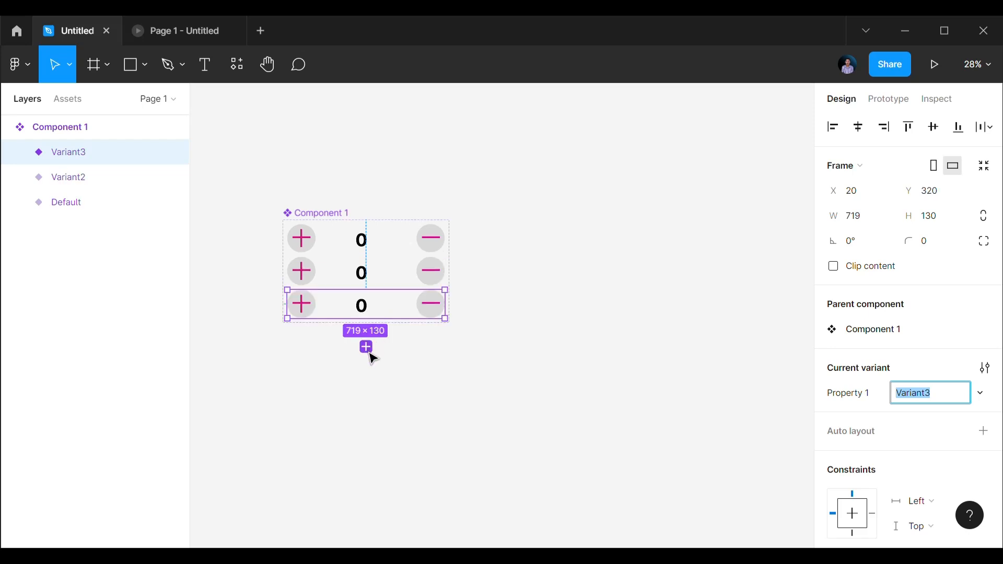
left_click(368, 349)
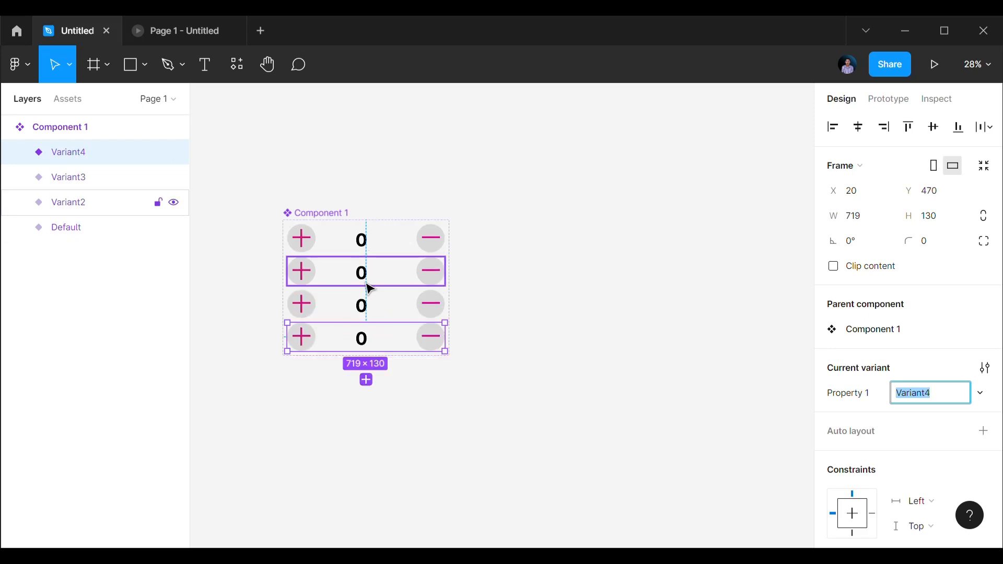
left_click(370, 382)
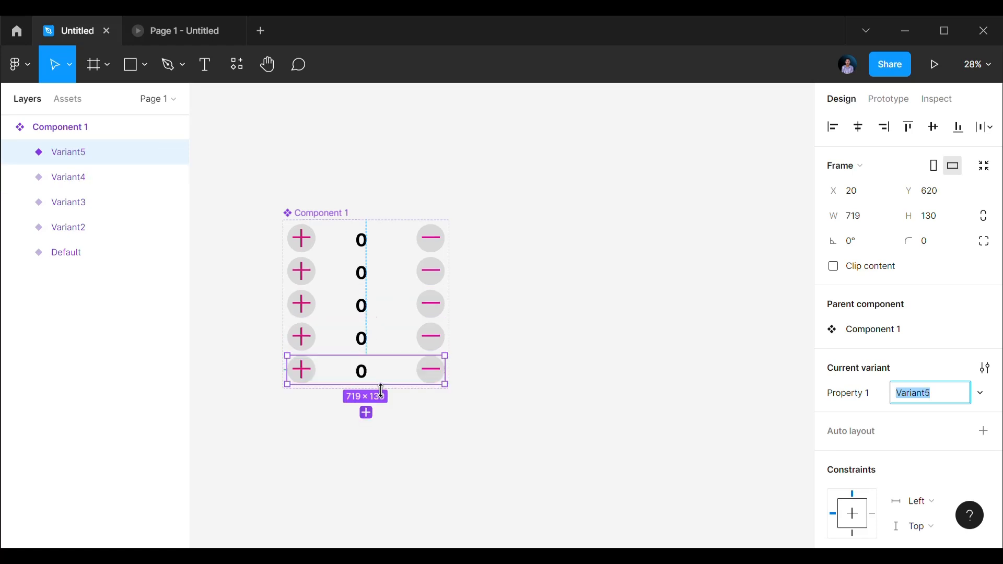
left_click(366, 414)
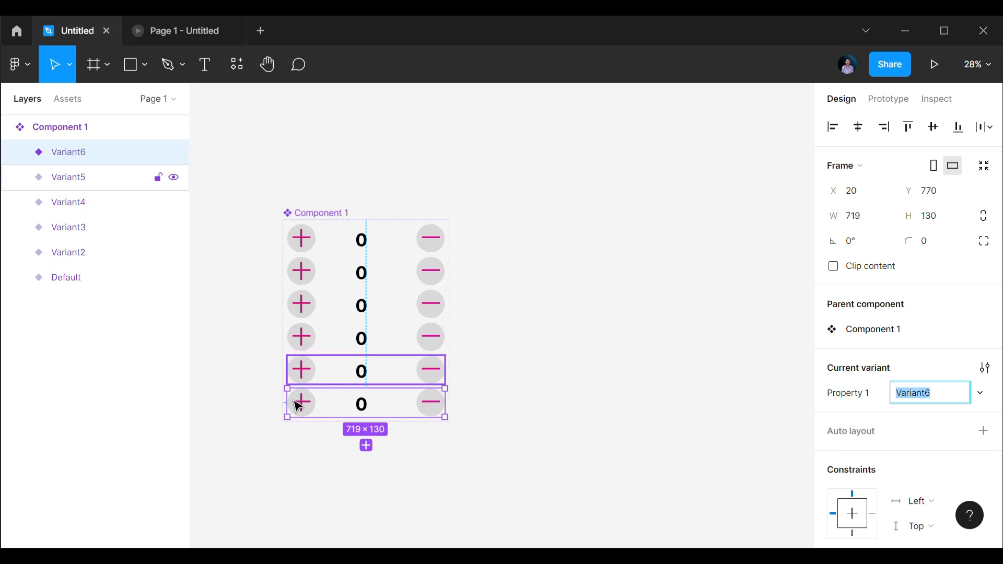
scroll(245, 415, "up", 3, "ctrl")
scroll(557, 435, "up", 2)
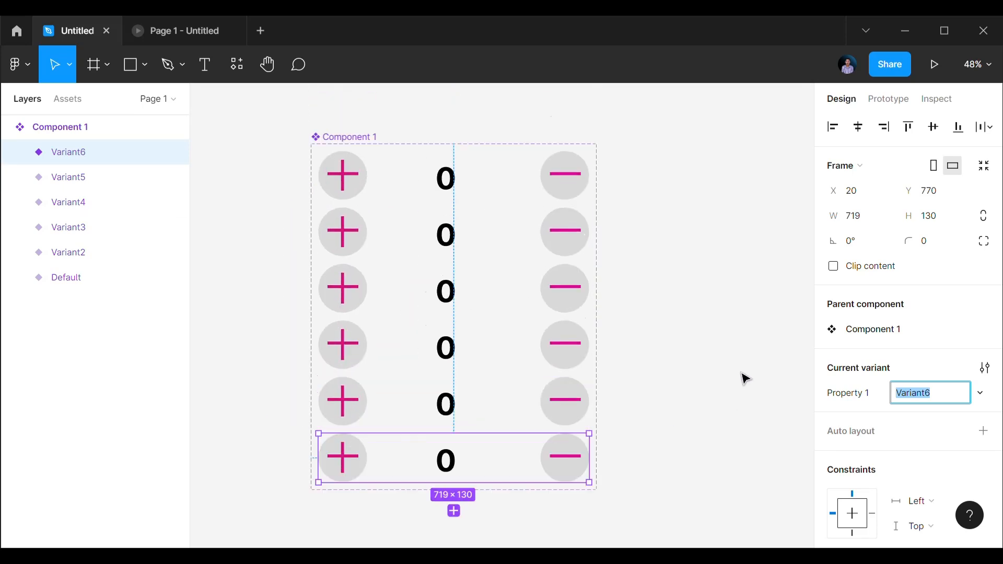
left_click(690, 224)
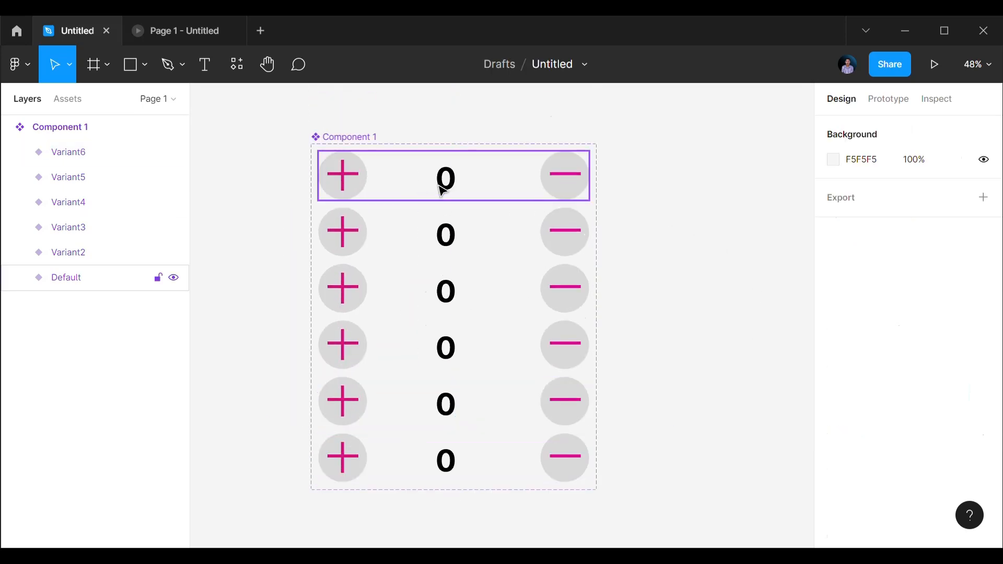
left_click(448, 239)
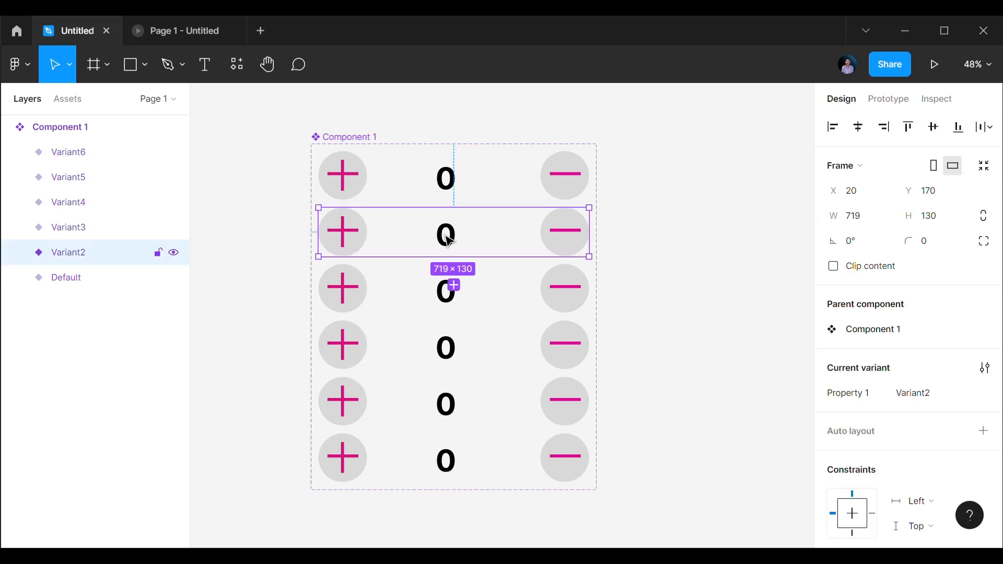
left_click(447, 239)
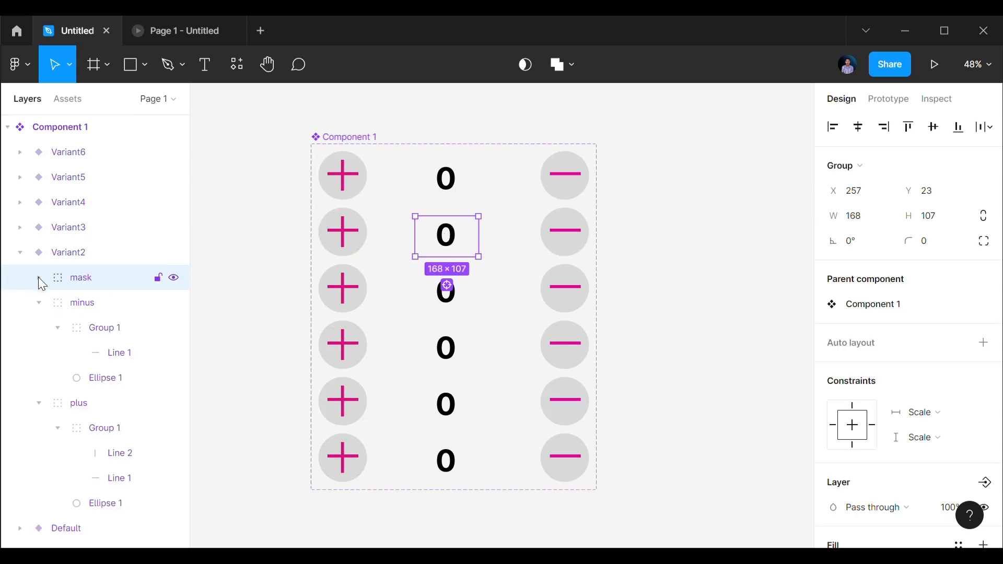
left_click(38, 278)
left_click(100, 328)
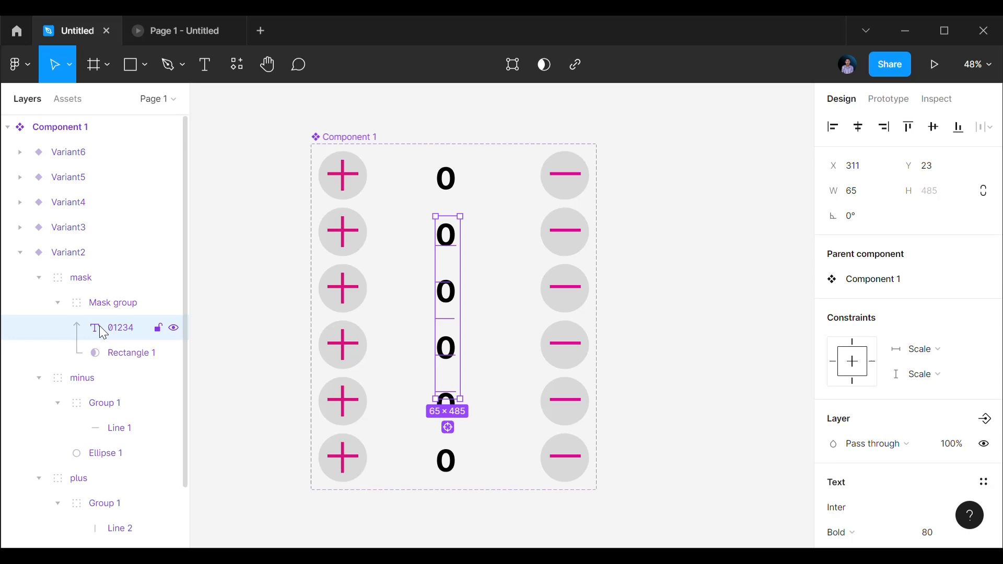
left_click(682, 306)
Move the 01234 text inside Variant3's mask group up to Y -79 so that the digit 1 shows.
double_click(452, 299)
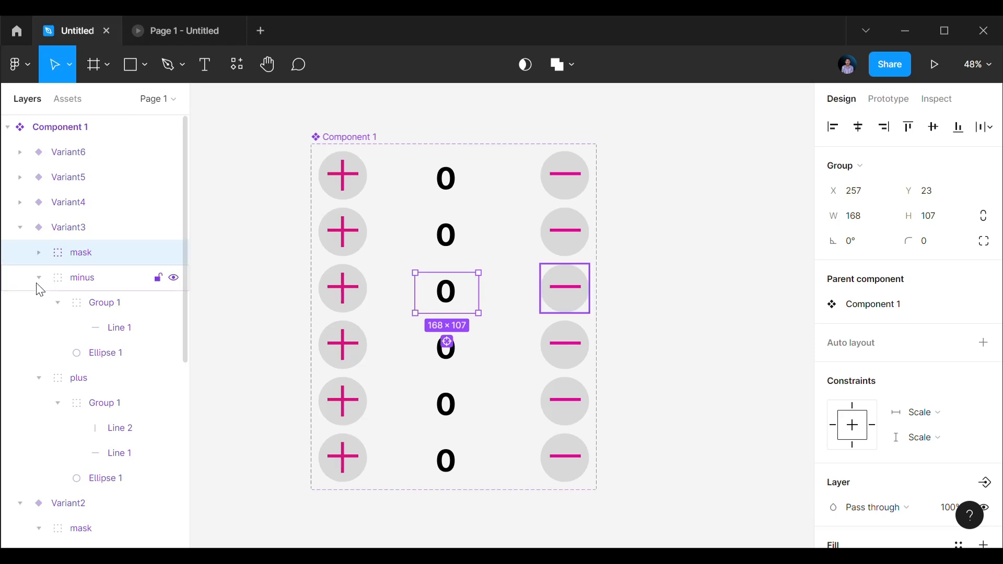
left_click(37, 256)
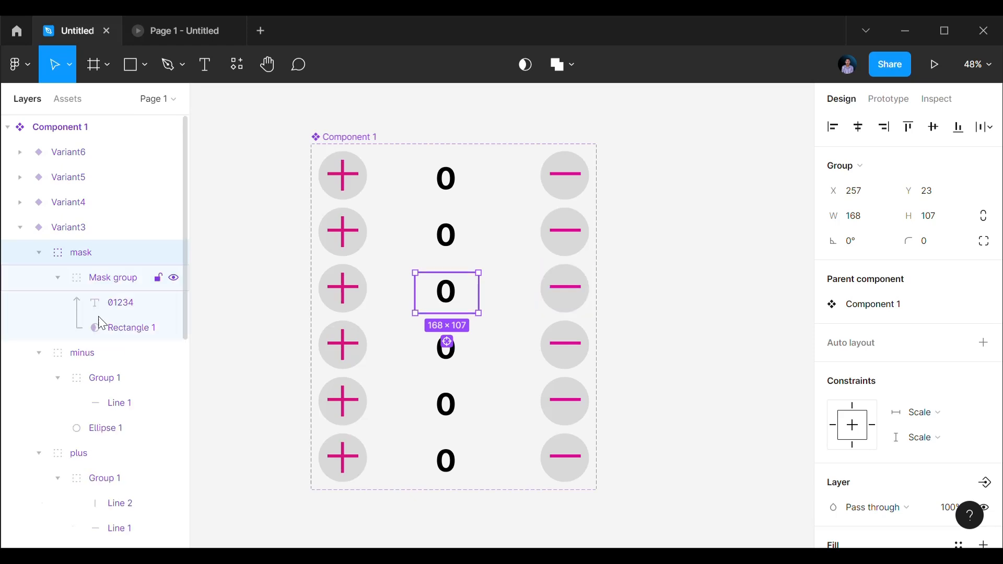
left_click(146, 304)
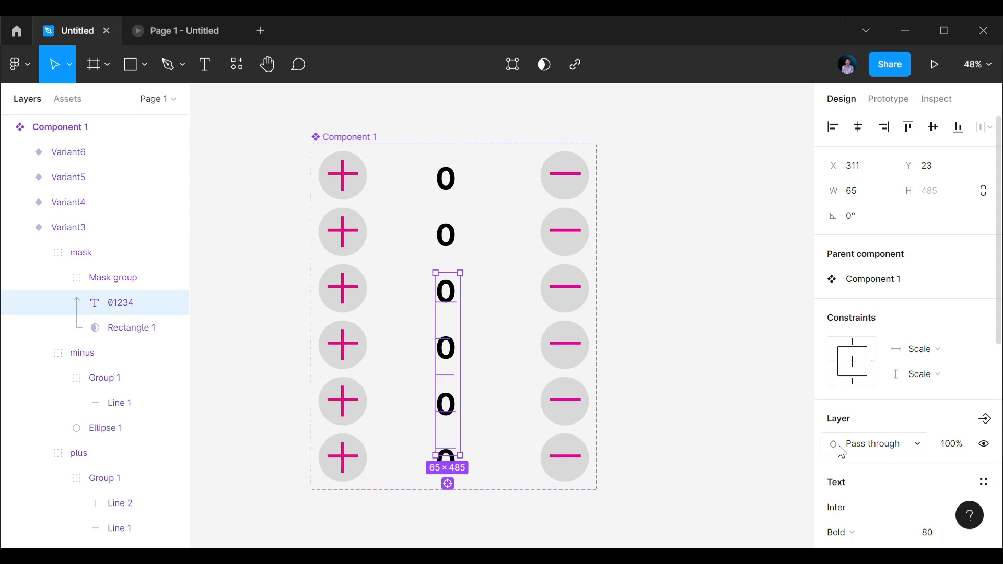
key("shift+Up")
key("shift+Up")
key("shift+Up")
key("shift+Up")
key("shift+Up")
key("shift+Up")
key("shift+Up")
key("shift+Up")
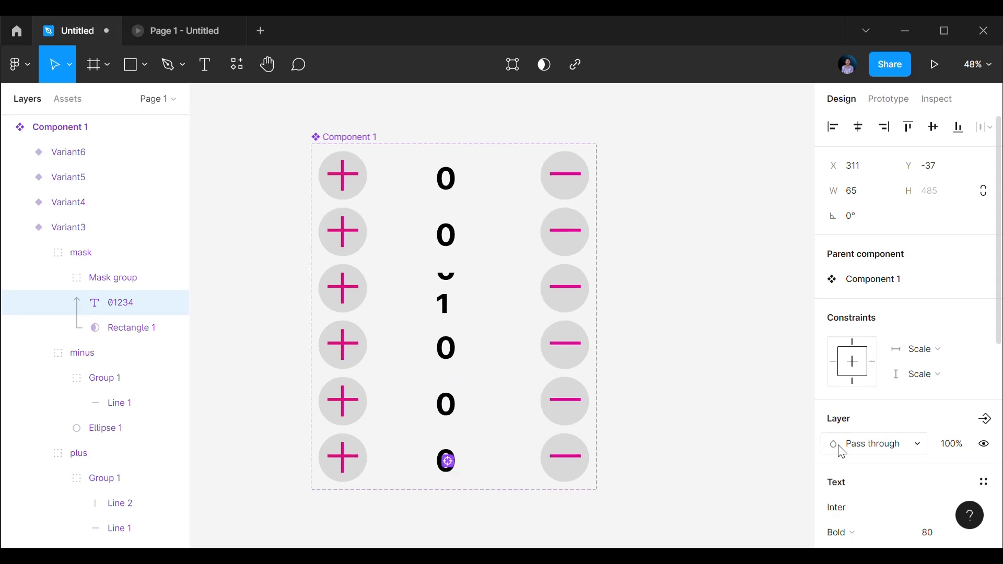
key("shift+Up")
key("shift+Up")
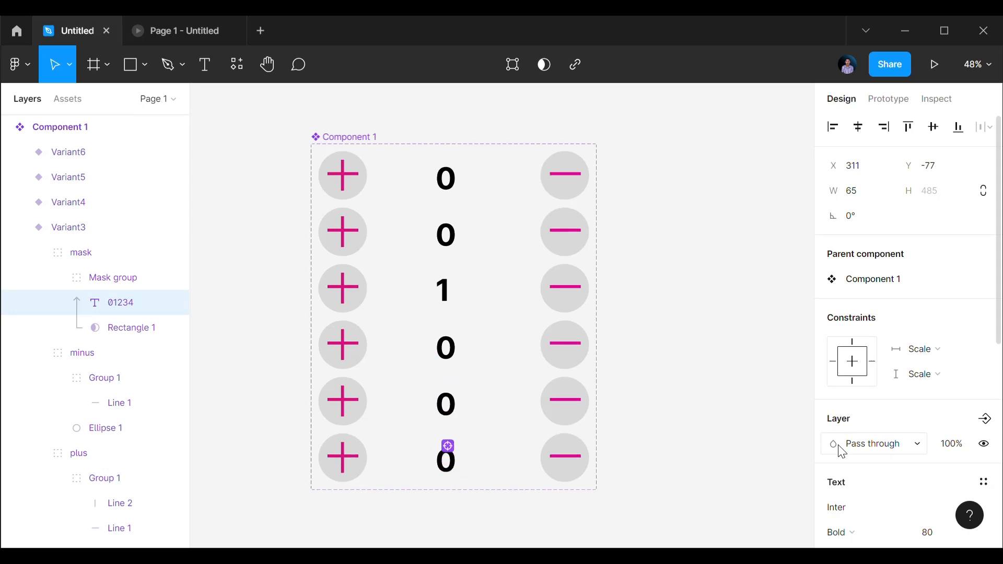
key("Up")
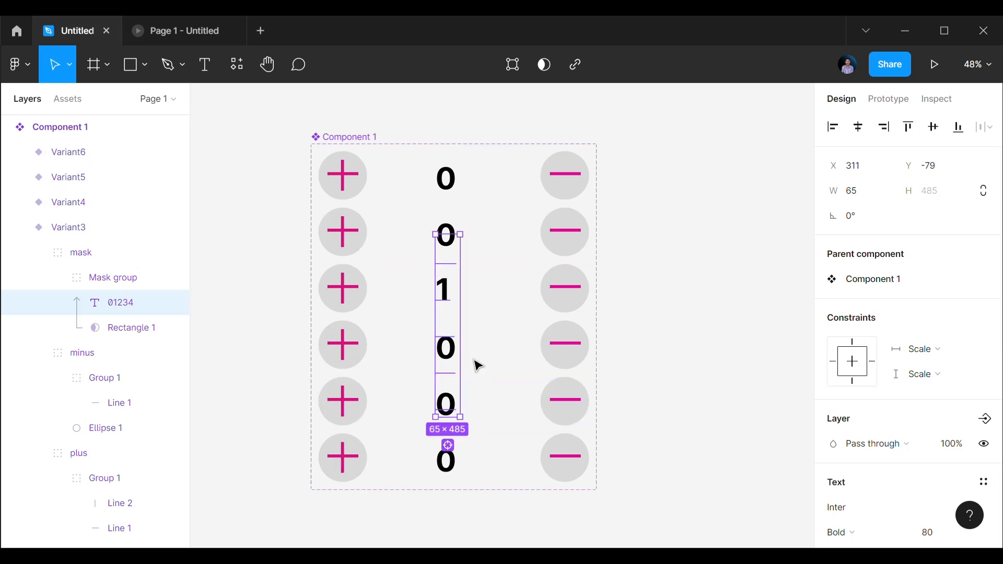
Move the 01234 text inside Variant4's mask group up to Y -167 so that the digit 2 shows.
left_click(448, 360)
double_click(449, 361)
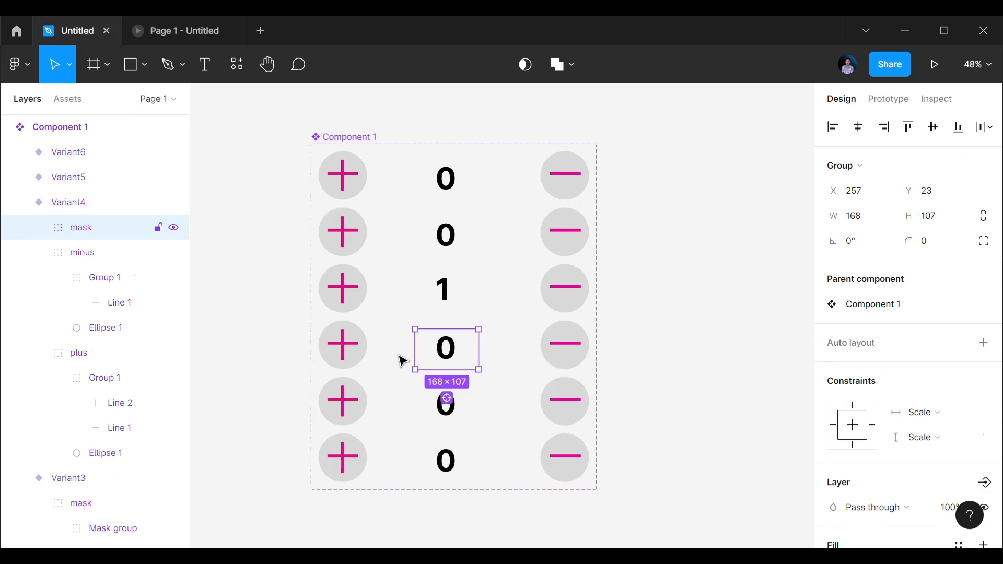
left_click(36, 228)
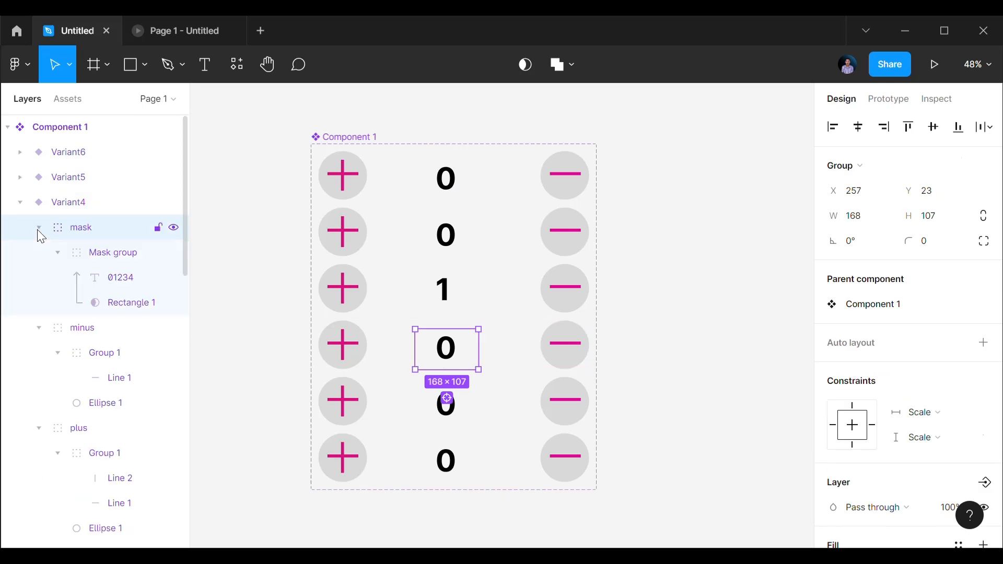
left_click(107, 273)
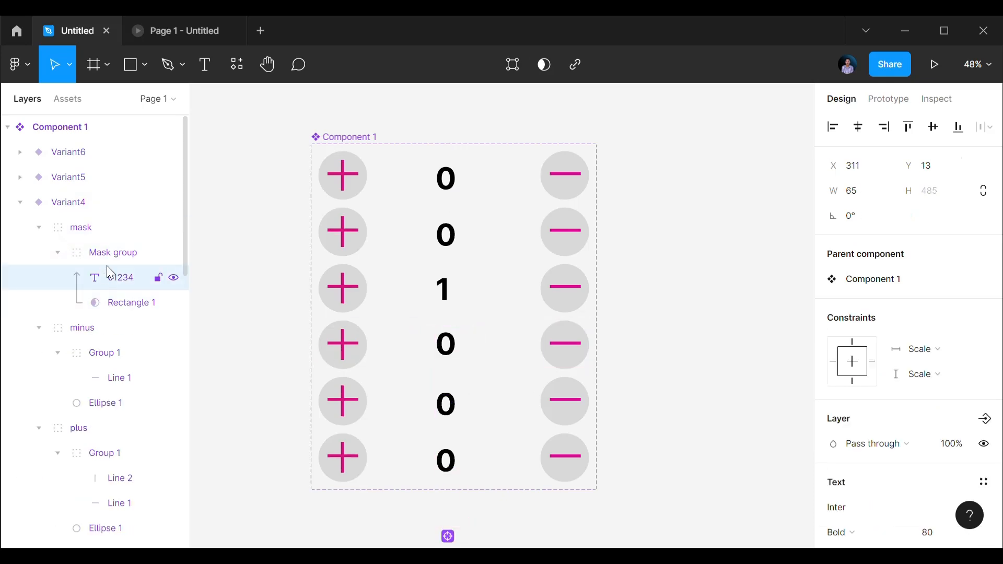
key("shift+Up")
key("shift+Up")
key("shift+Up")
key("shift+Up")
key("shift+Up")
key("shift+Up")
key("shift+Up")
key("shift+Up")
key("shift+Up")
key("shift+Up")
key("shift+Up")
key("shift+Up")
key("shift+Up")
key("shift+Up")
key("shift+Up")
key("shift+Up")
key("shift+Up")
key("shift+Up")
key("shift+Up")
key("shift+Up")
key("shift+Down")
key("shift+Down")
key("shift+Down")
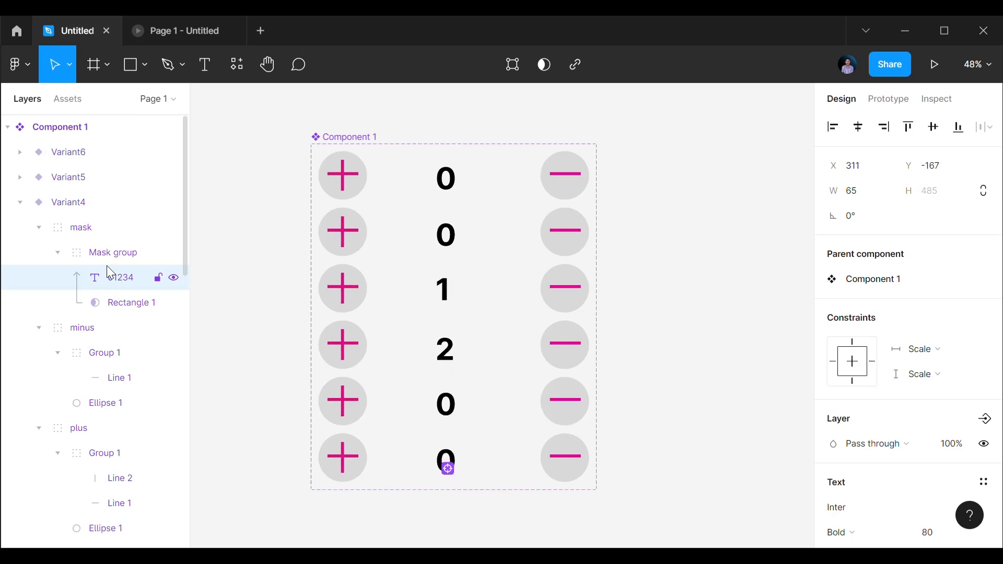
Move the 01234 text inside Variant5's mask group up to Y -256 so that the digit 3 shows.
scroll(512, 284, "down", 1)
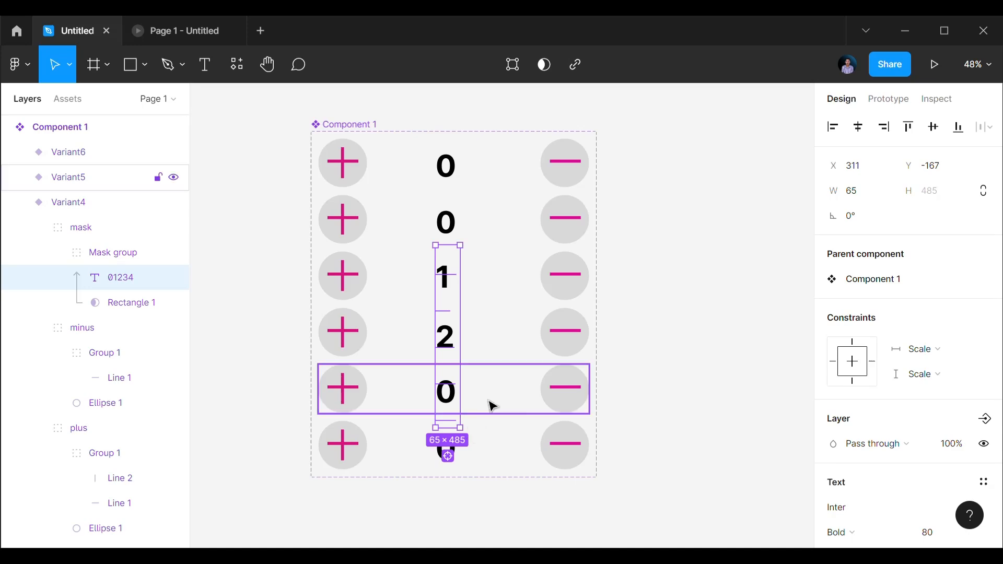
left_click(468, 405)
left_click(462, 404)
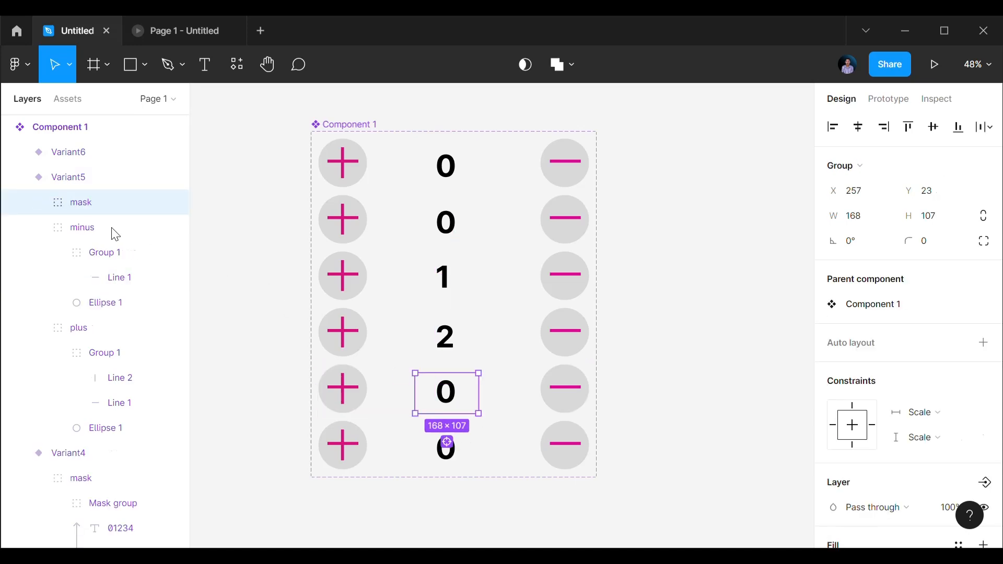
left_click(39, 202)
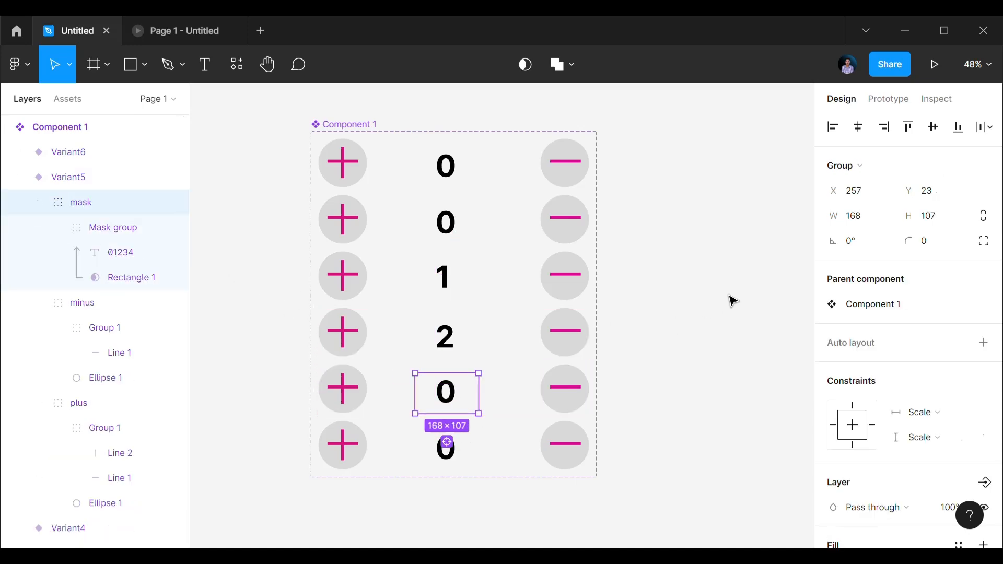
left_click(731, 299)
left_click(115, 256)
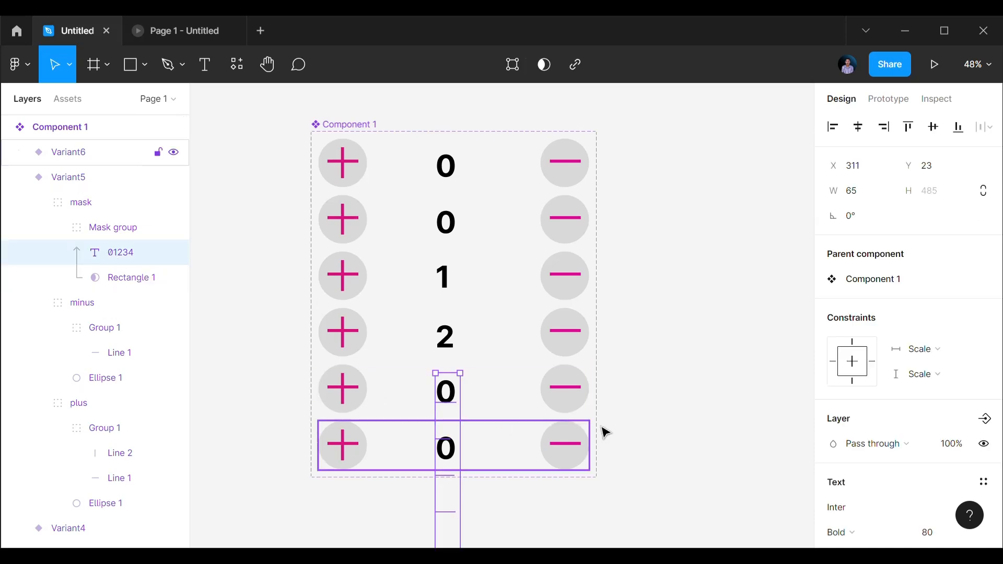
key("shift+Up")
key("shift+Up")
key("shift+Up")
key("shift+Up")
key("shift+Up")
key("shift+Up")
key("shift+Up")
key("shift+Up")
key("shift+Up")
key("shift+Up")
key("shift+Up")
key("shift+Up")
key("shift+Up")
key("shift+Up")
key("shift+Up")
key("shift+Up")
key("shift+Up")
key("shift+Up")
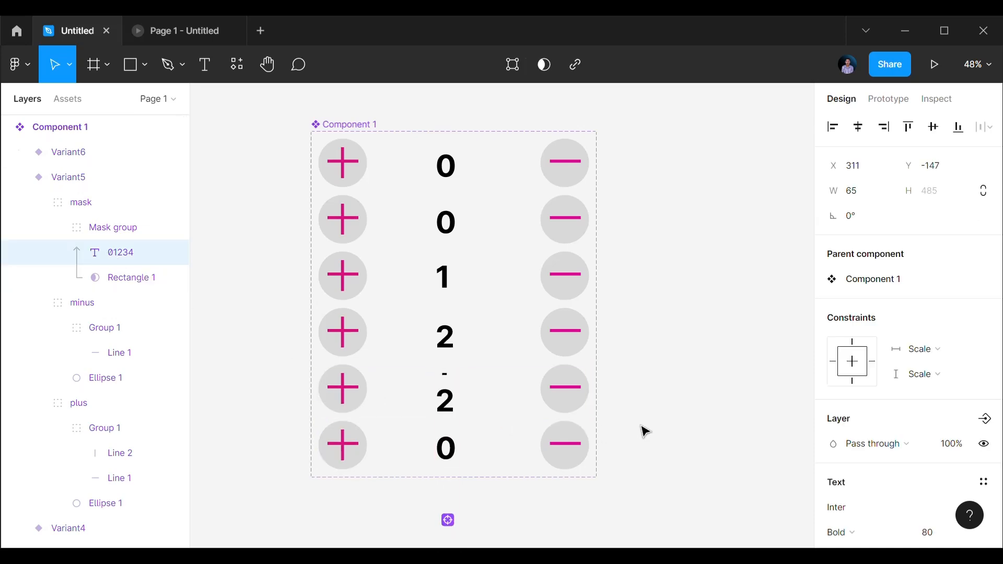
key("shift+Up")
key("shift+Up")
key("shift+Up")
key("shift+Up")
key("shift+Up")
key("shift+Up")
key("shift+Up")
key("shift+Up")
key("shift+Up")
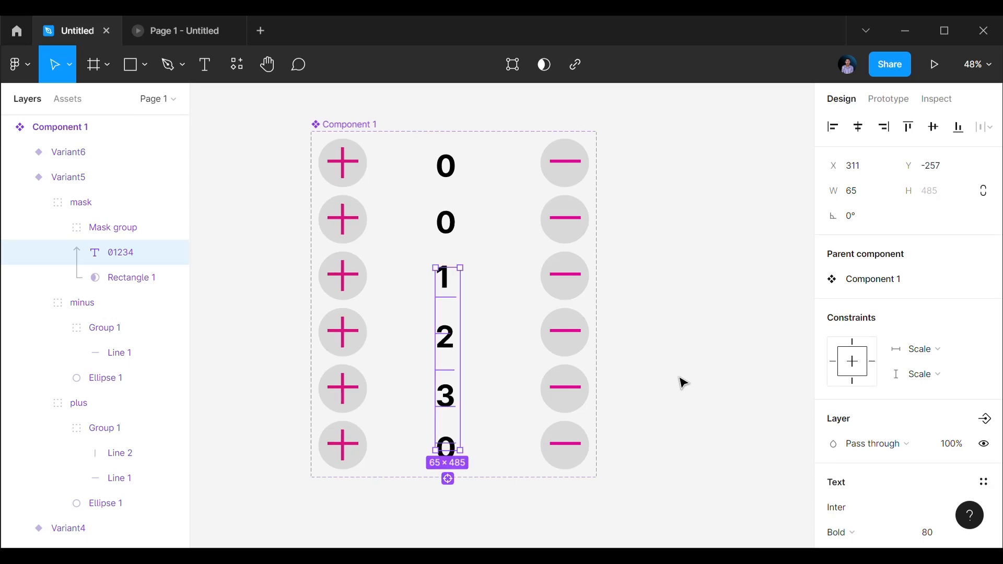
key("Down")
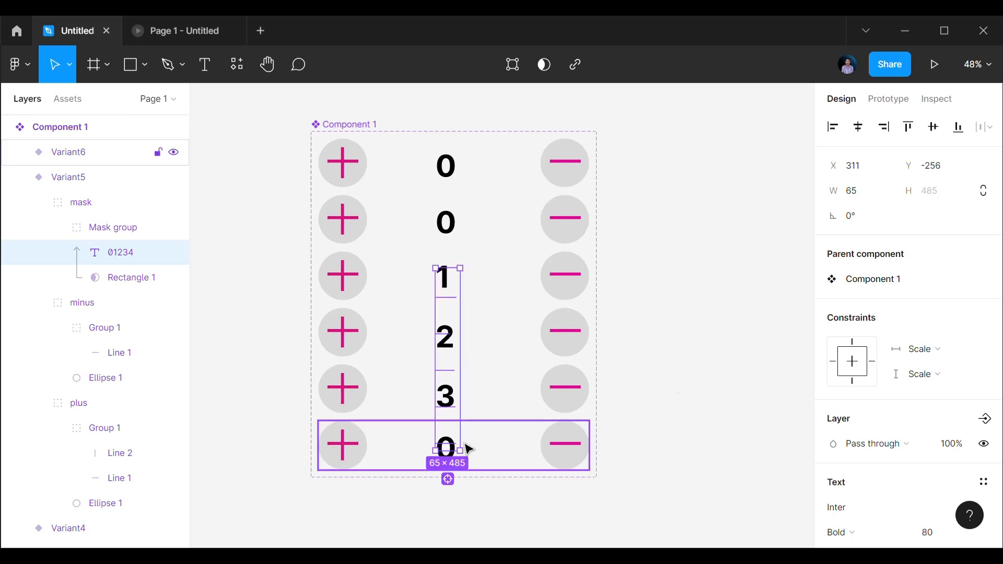
Move the 01234 text inside Variant6's mask group up to Y -357 so that the digit 4 shows.
left_click(547, 469)
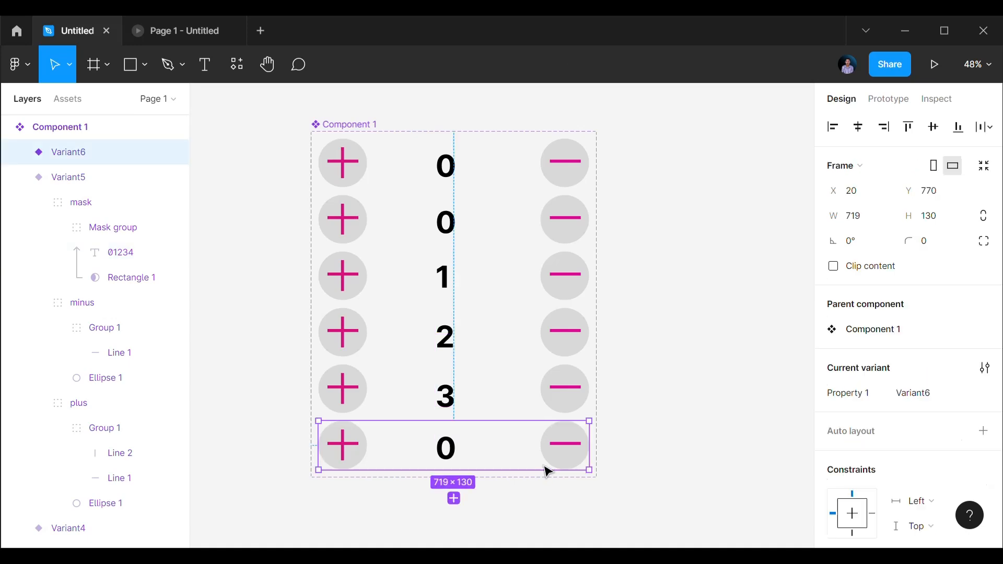
left_click(460, 462)
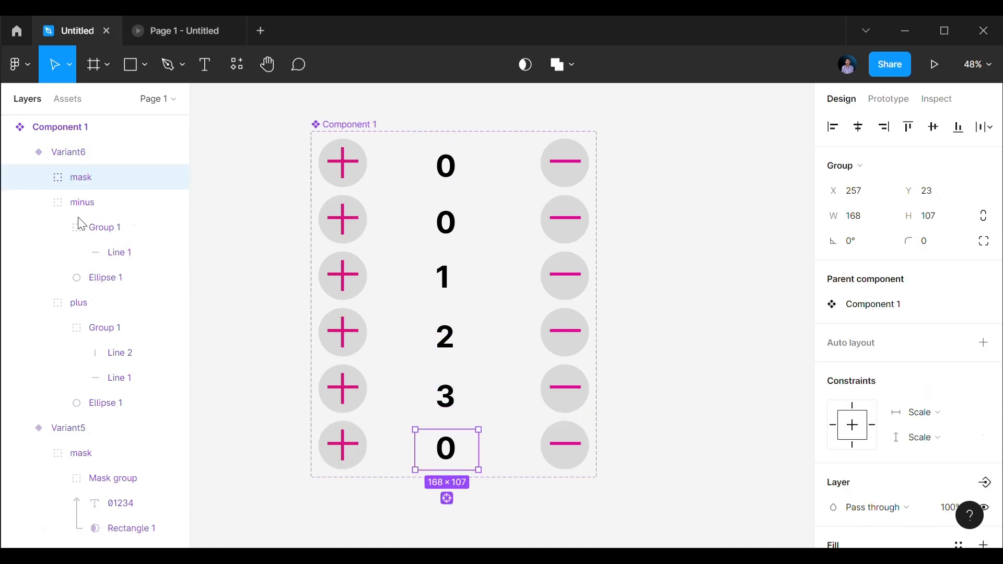
left_click(38, 178)
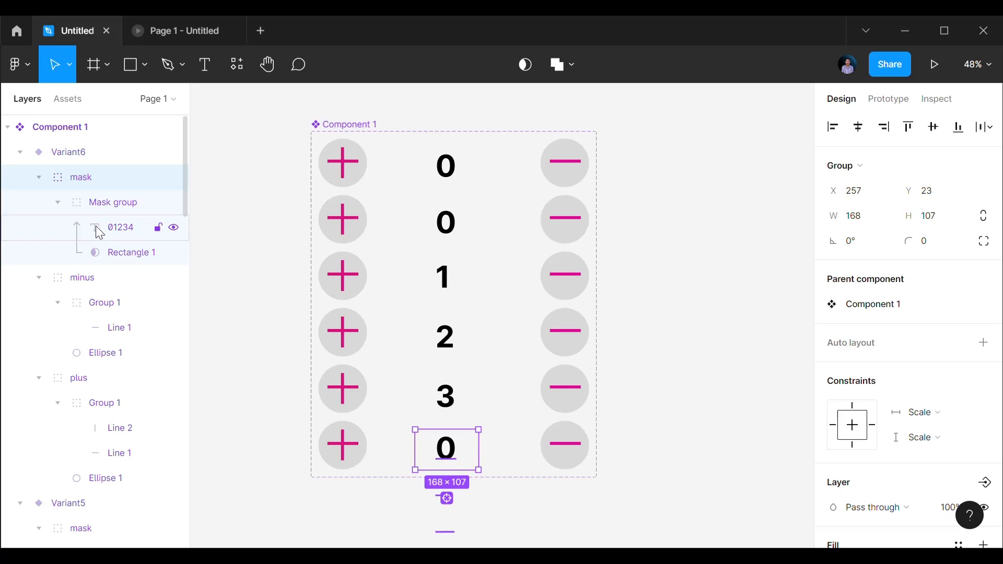
left_click(97, 229)
key("shift+Up")
key("shift+Up")
key("shift+Up")
key("shift+Up")
key("shift+Up")
key("shift+Up")
key("shift+Up")
key("shift+Up")
key("shift+Up")
key("shift+Up")
key("shift+Up")
key("shift+Up")
key("shift+Up")
key("shift+Up")
key("shift+Up")
key("shift+Up")
key("shift+Up")
key("shift+Up")
key("shift+Up")
key("shift+Up")
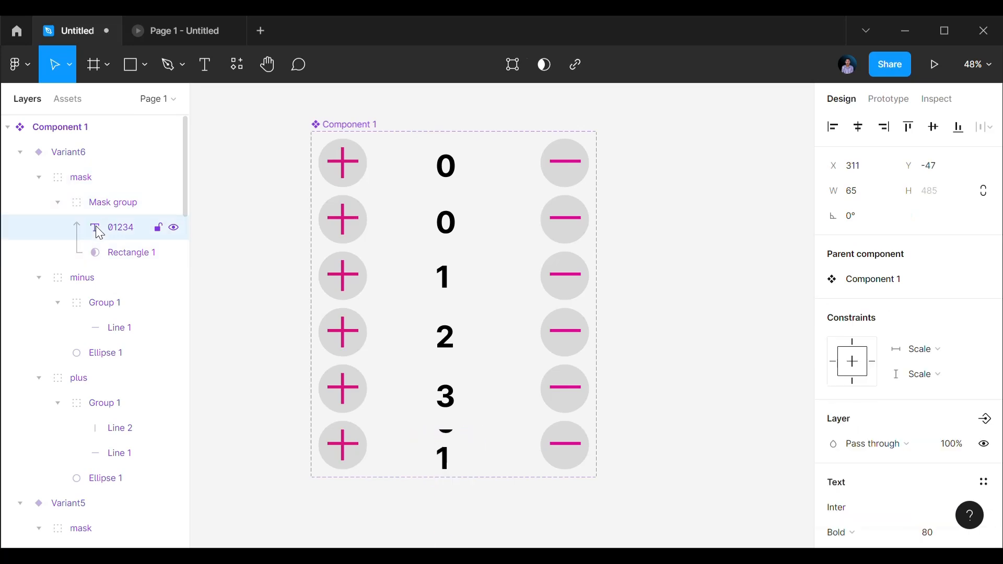
key("shift+Up")
key("shift+Up")
key("shift+Up")
key("shift+Up")
key("shift+Up")
key("shift+Up")
key("shift+Up")
key("shift+Up")
key("shift+Up")
key("shift+Up")
key("shift+Up")
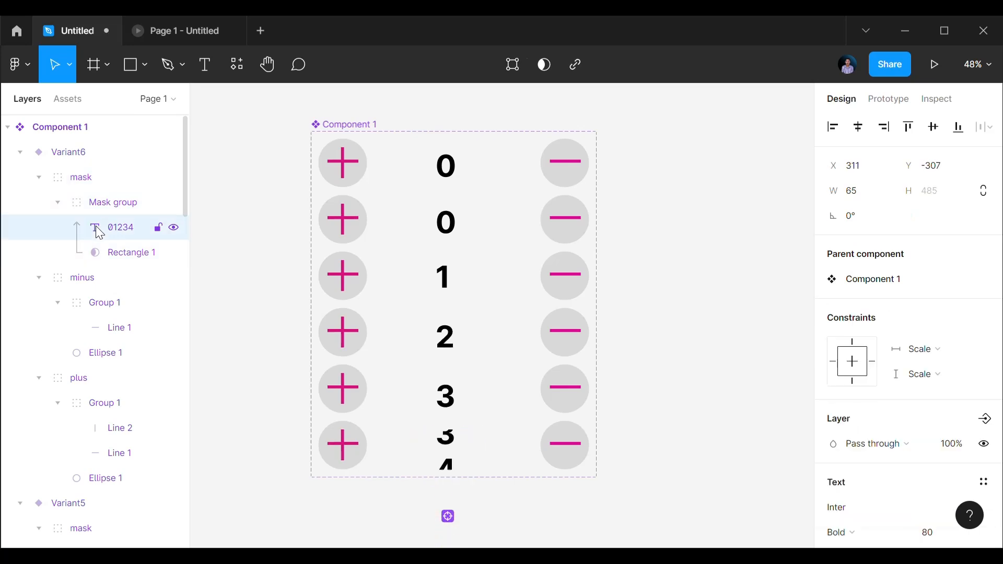
key("shift+Up")
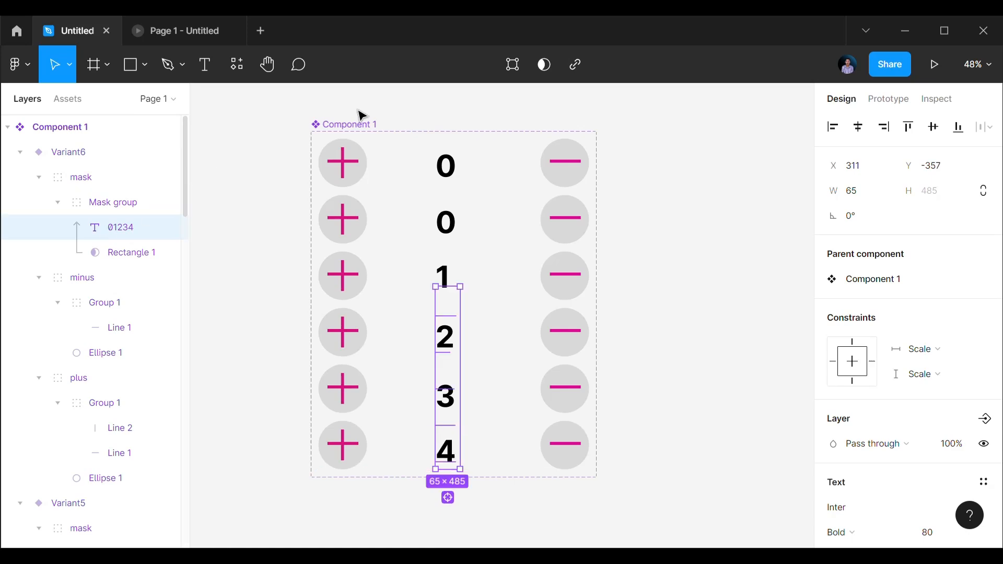
Extend the Component 1 variant frame downward to a height of about 1105, leaving empty space below the last variant.
left_click(358, 130)
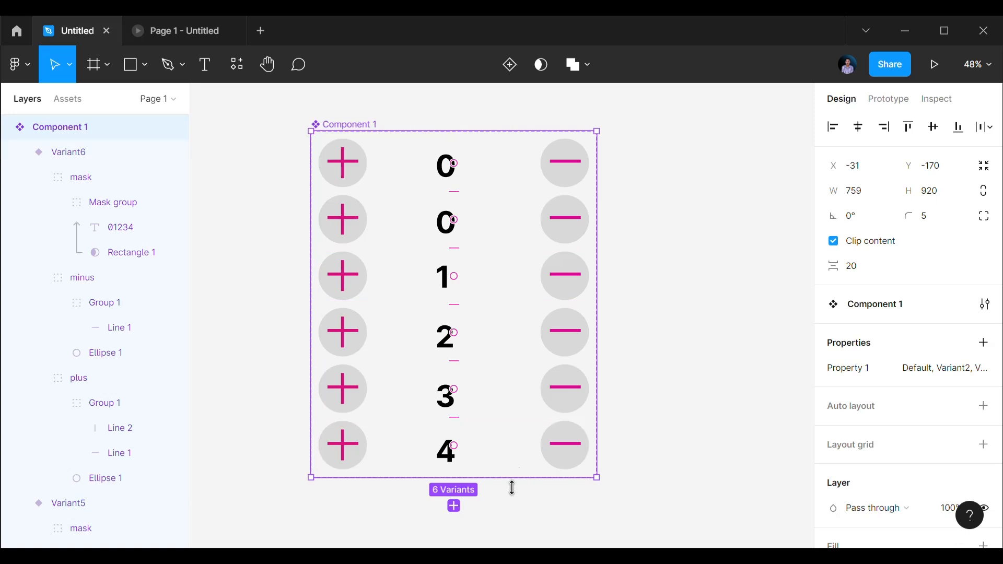
left_click_drag(511, 479, 512, 543)
left_click(634, 378)
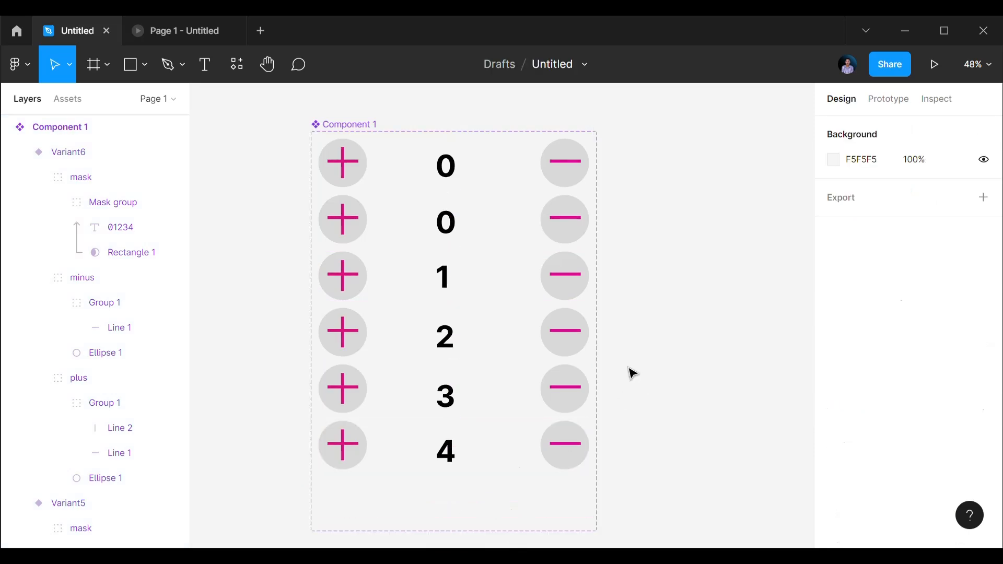
scroll(478, 466, "down", 1)
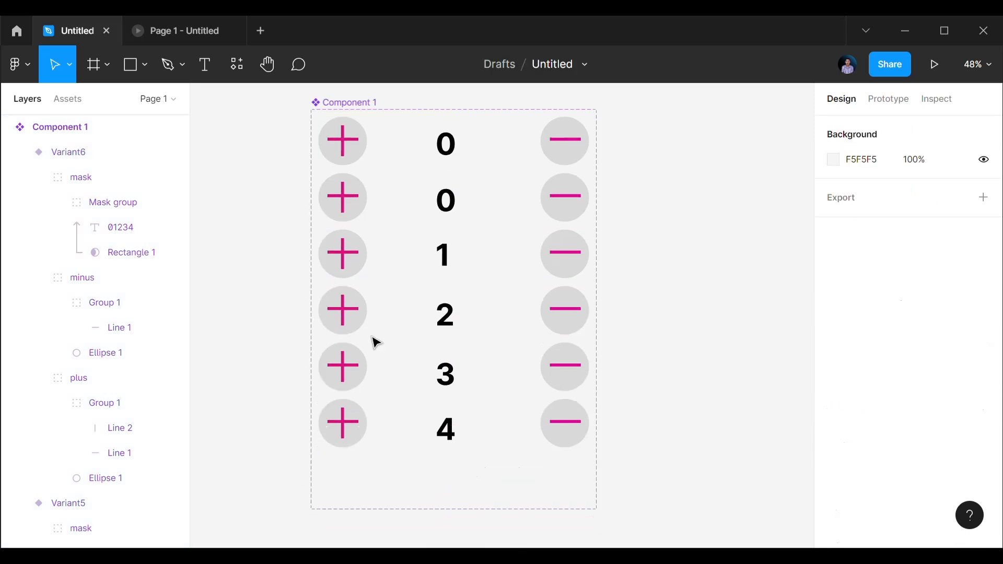
left_click(342, 102)
left_click_drag(483, 537, 484, 539)
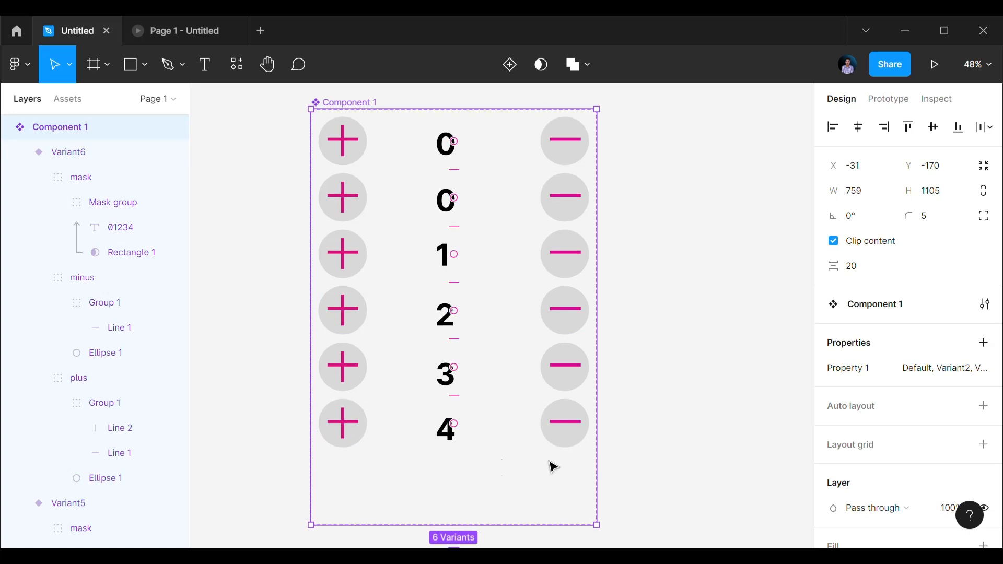
left_click(676, 381)
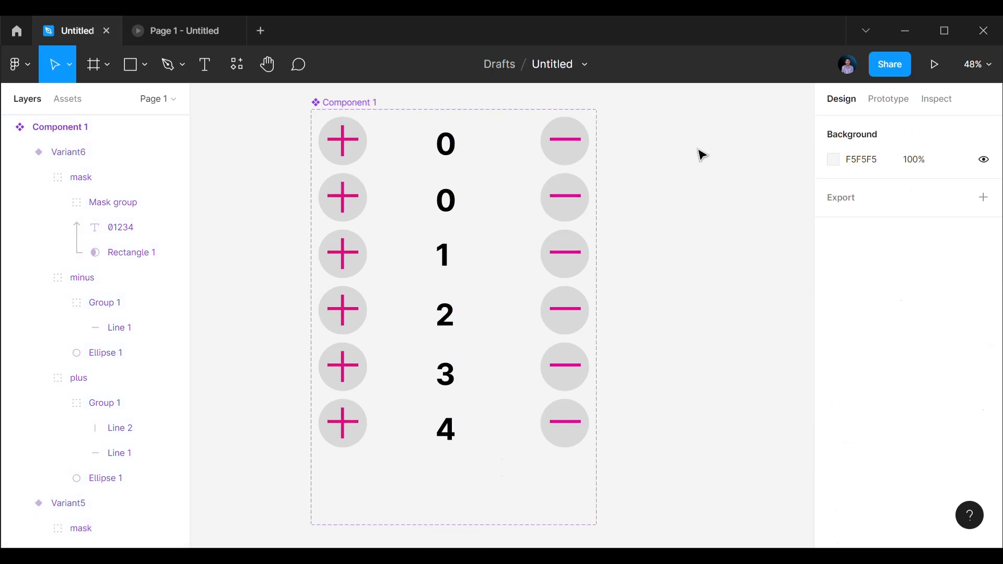
Add a prototype interaction from the Default variant's plus button that changes to Variant3 on click with Smart animate.
left_click(889, 100)
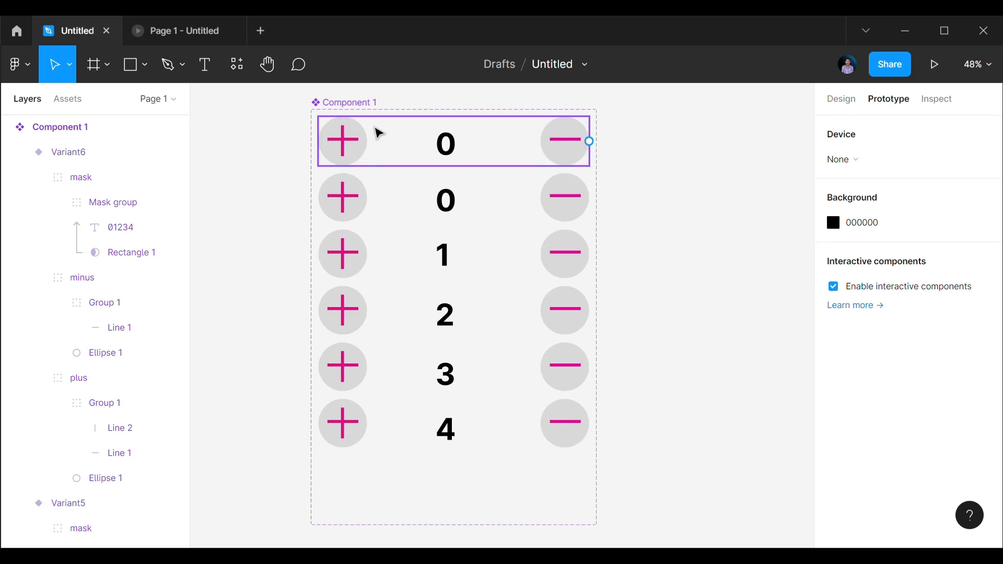
double_click(354, 158)
left_click_drag(368, 142, 427, 261)
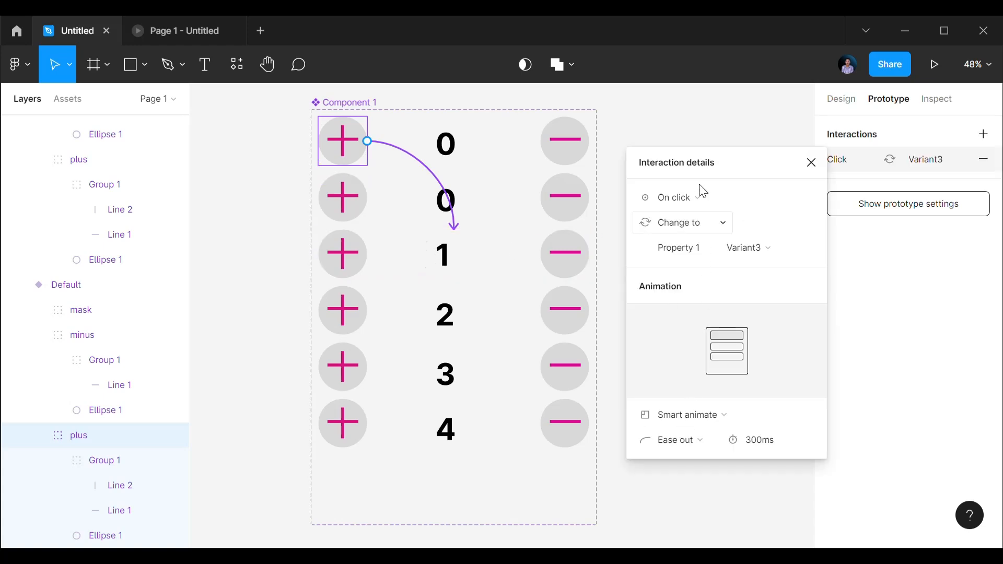
left_click(731, 129)
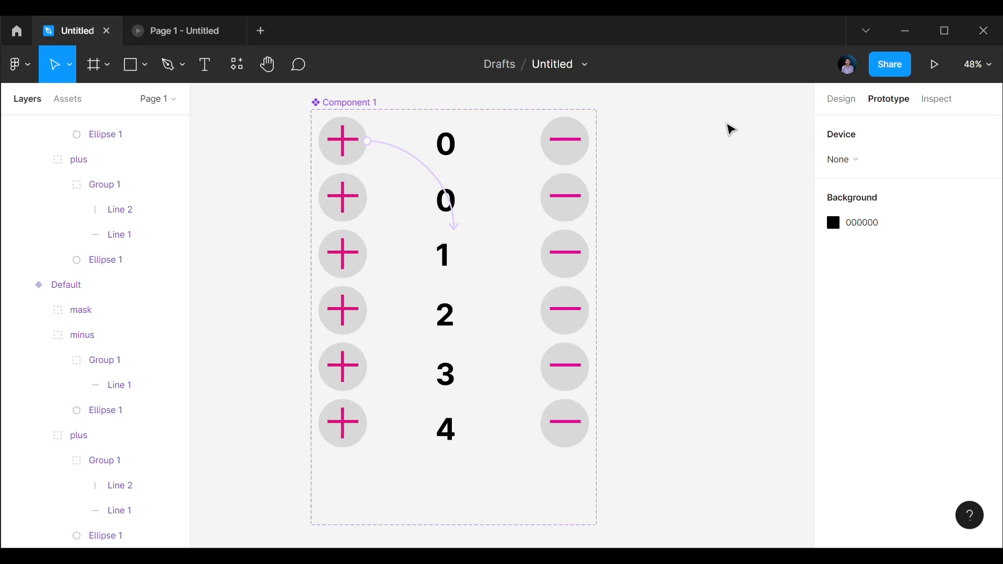
Add on-click interactions that change the Default variant's minus button to Variant2 and Variant2's minus button to Default.
left_click(574, 152)
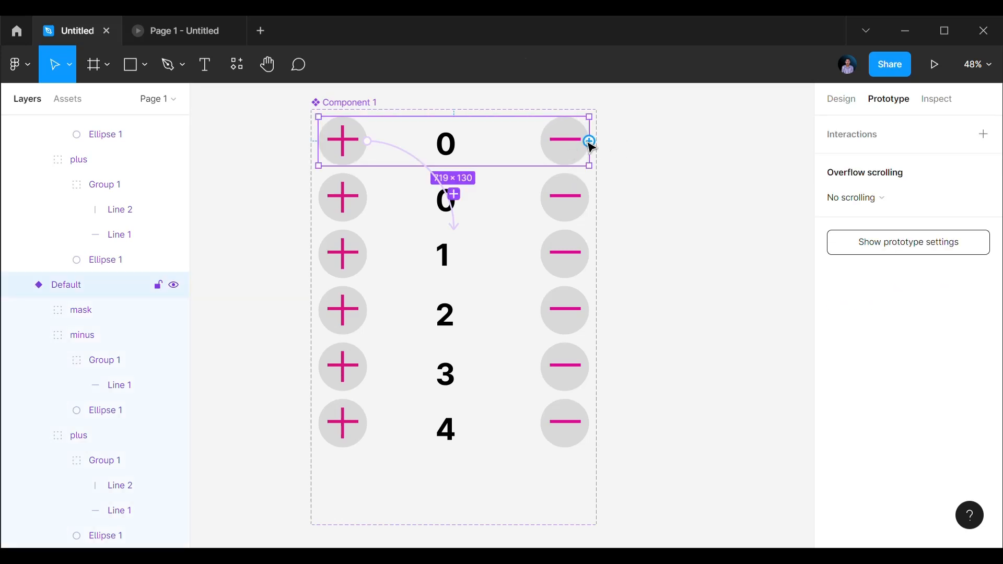
left_click_drag(591, 142, 520, 199)
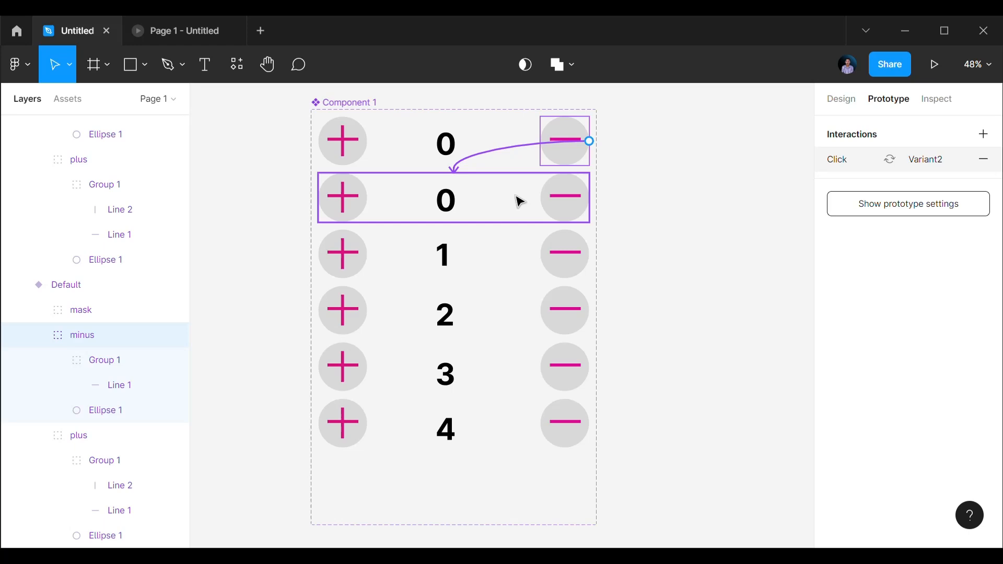
left_click(686, 141)
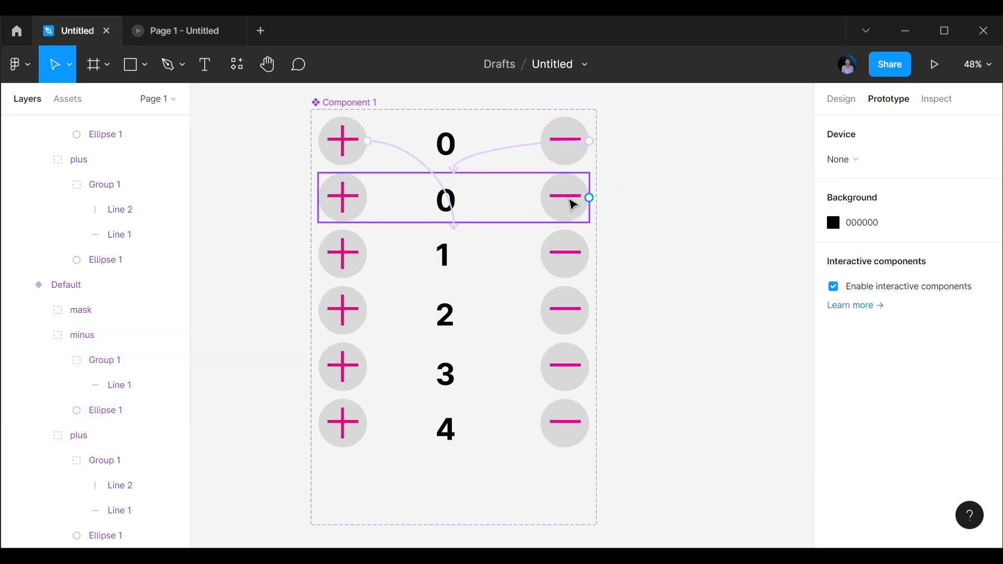
left_click(574, 204)
left_click(574, 205)
left_click_drag(593, 199, 477, 146)
left_click(678, 139)
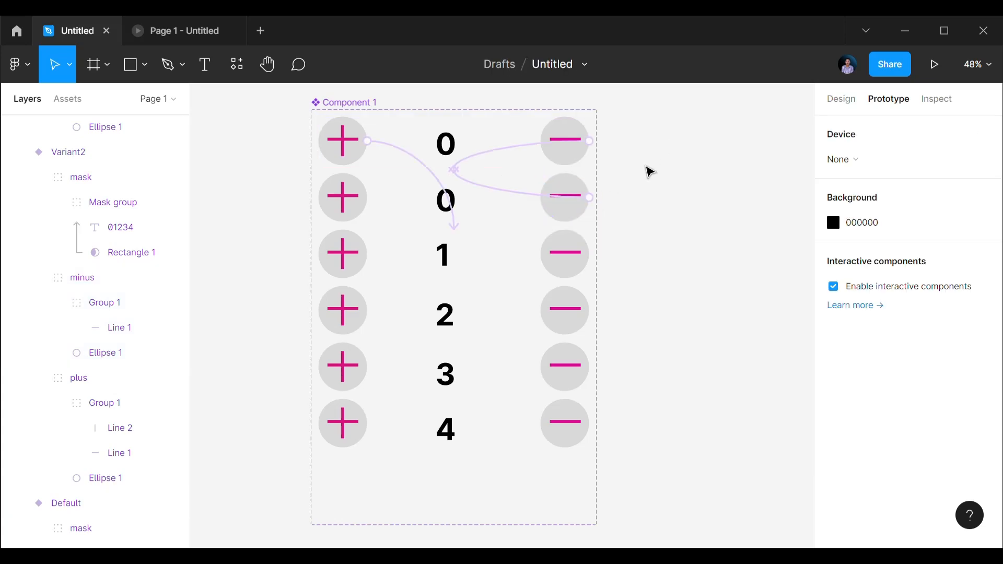
Add on-click interactions in Variant3 so its minus button changes to Variant2 and its plus button changes to Variant4.
left_click(564, 268)
left_click(573, 271)
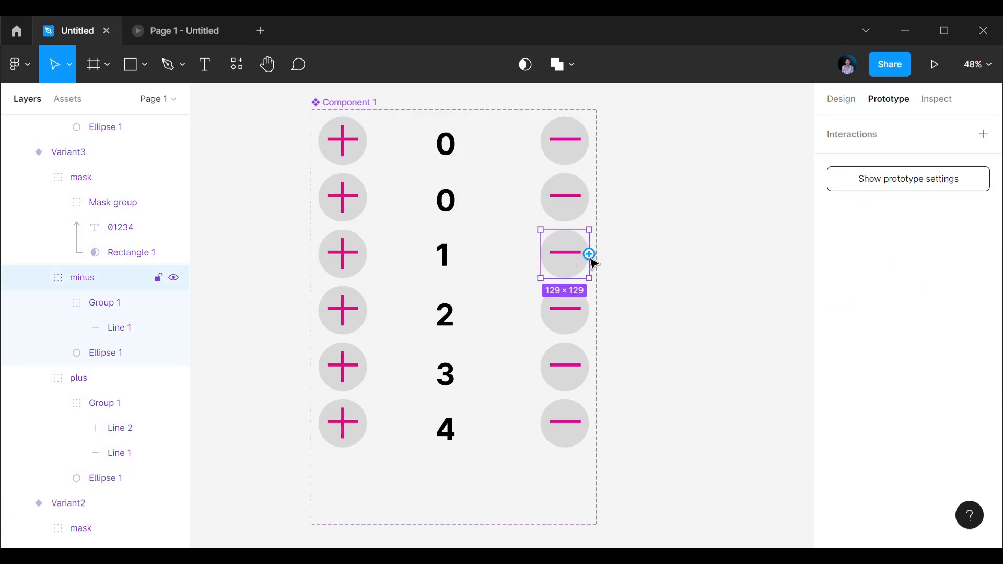
left_click_drag(589, 256, 475, 210)
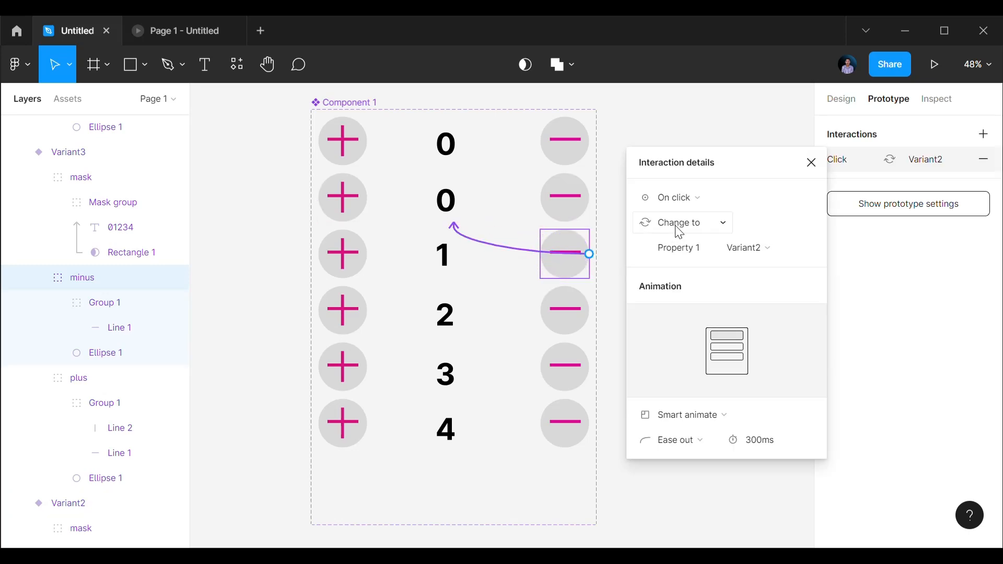
left_click(699, 146)
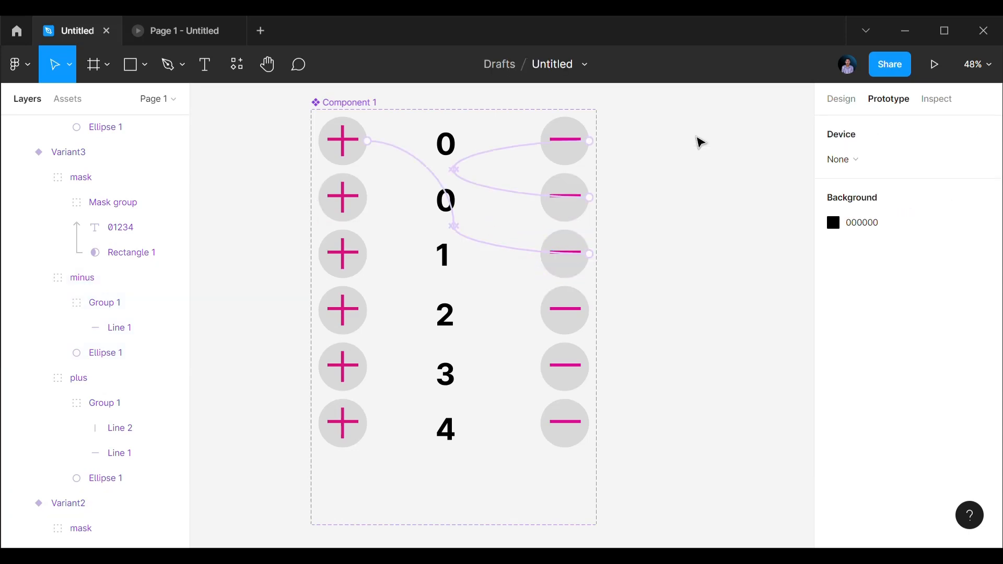
left_click(361, 269)
left_click(362, 263)
left_click_drag(367, 254, 426, 324)
left_click(638, 133)
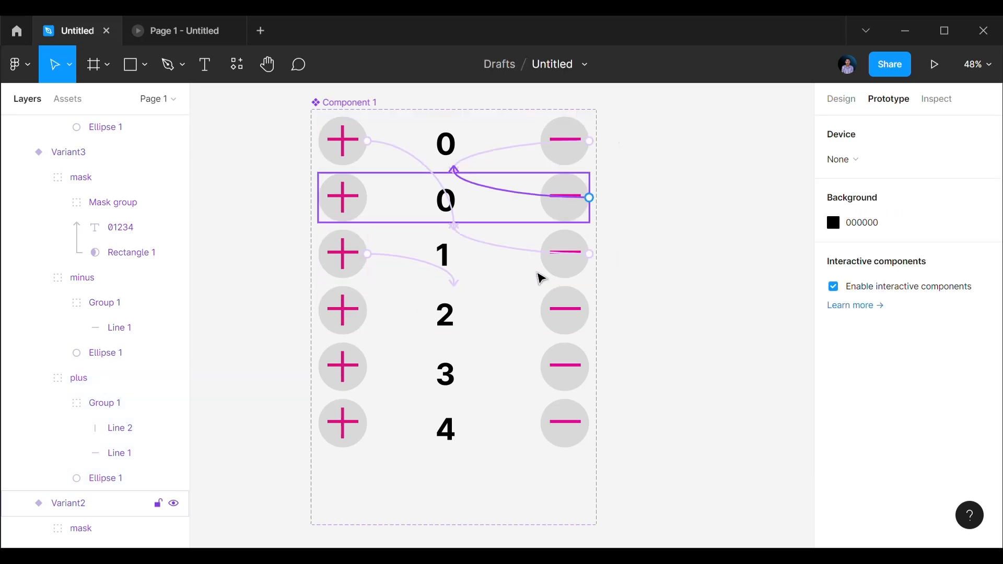
Add on-click interactions in Variant4 so its minus button changes to Variant3 and its plus button changes to Variant5, both with Smart animate.
double_click(563, 334)
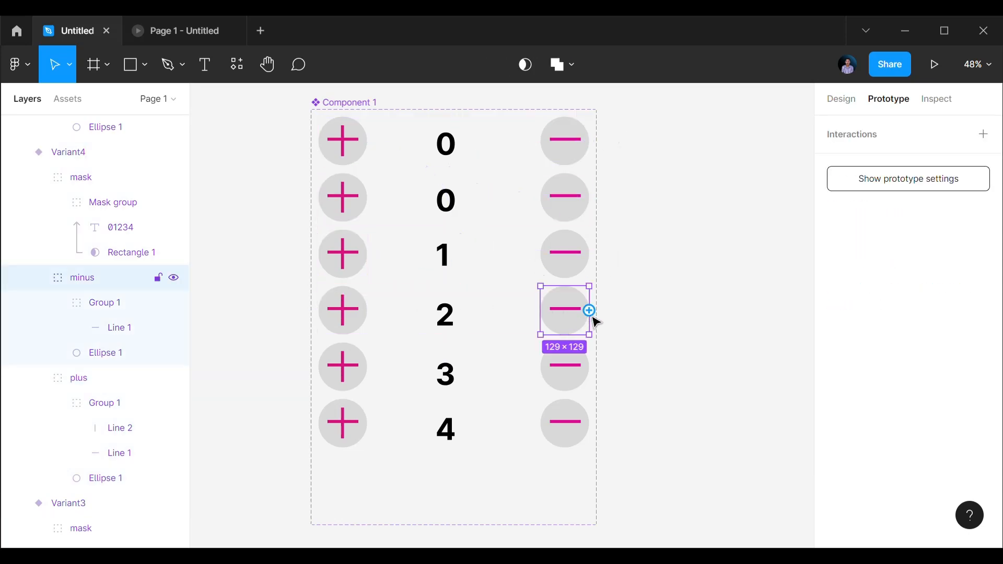
left_click_drag(590, 311, 452, 279)
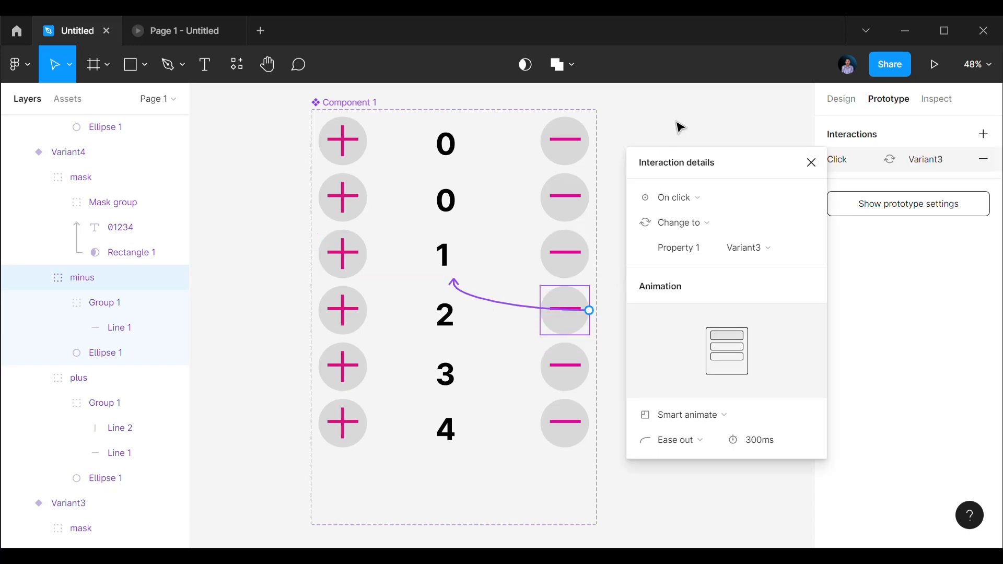
left_click(673, 137)
double_click(345, 320)
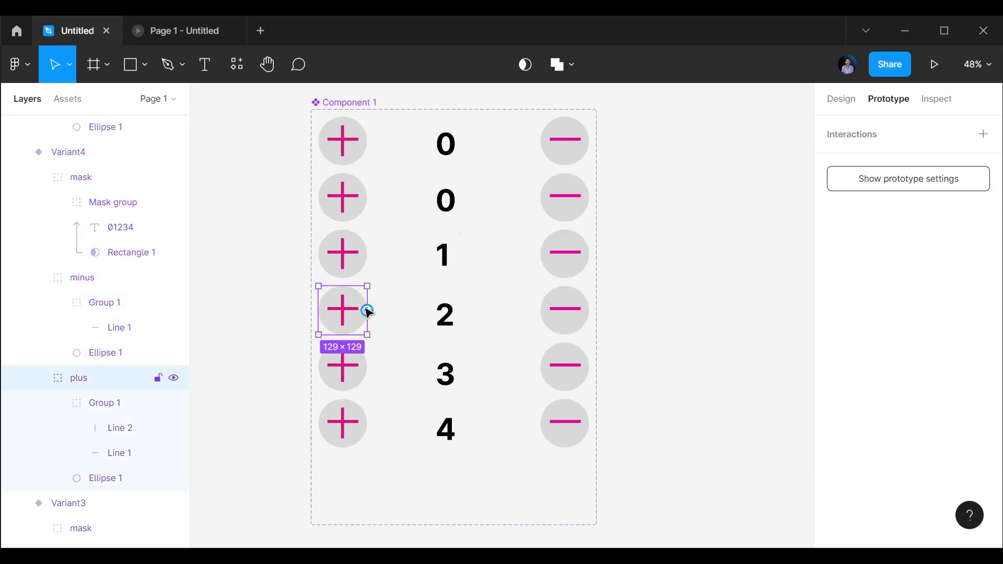
left_click_drag(367, 311, 460, 352)
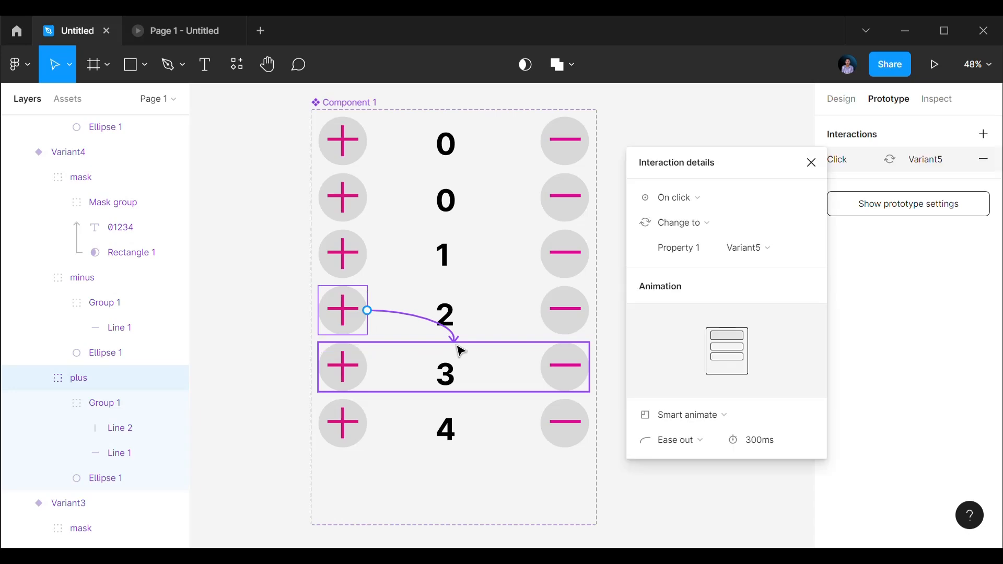
left_click(611, 245)
Add on-click interactions in Variant5 so its minus button changes to Variant4 and its plus button changes to Variant6.
left_click(567, 374)
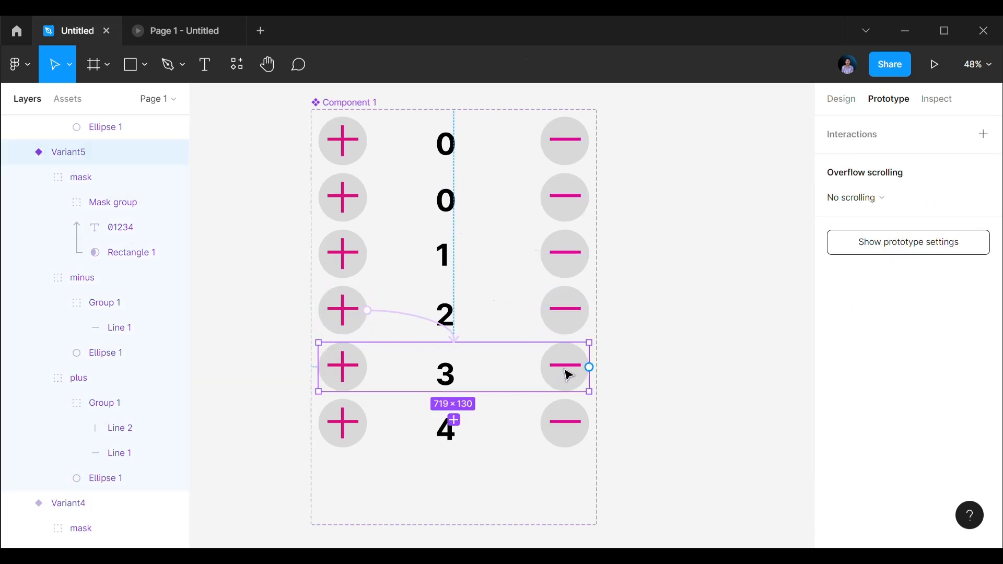
left_click(589, 377)
left_click_drag(589, 368, 455, 338)
left_click(618, 257)
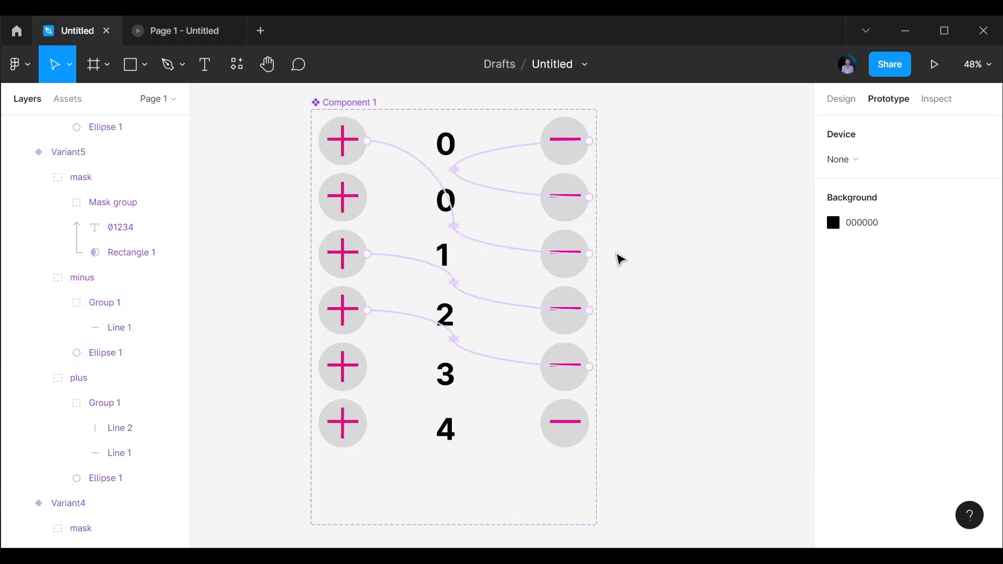
double_click(353, 386)
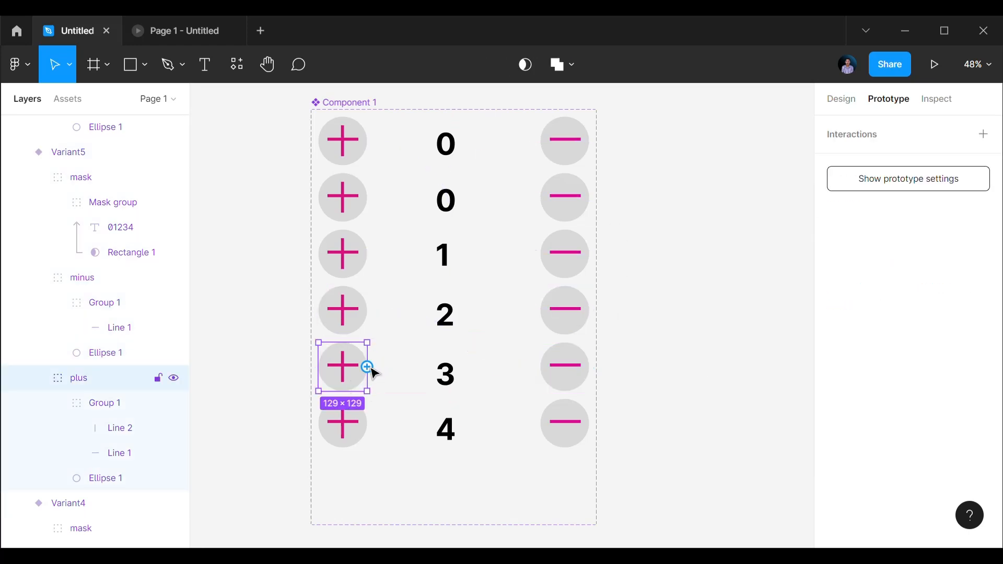
left_click_drag(369, 368, 444, 436)
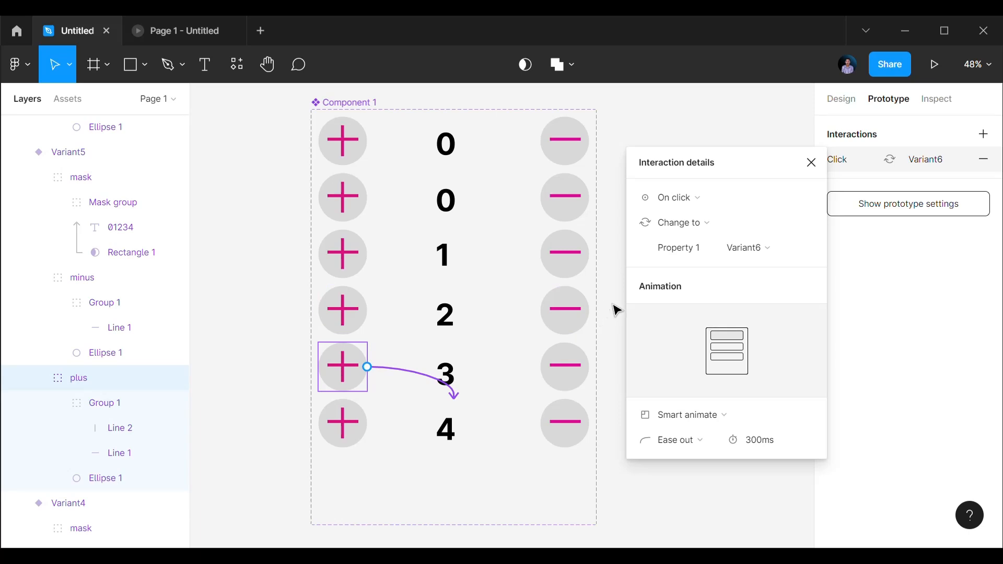
left_click(616, 310)
Add an on-click interaction from Variant6's minus button that changes to Variant5 with Smart animate.
double_click(572, 433)
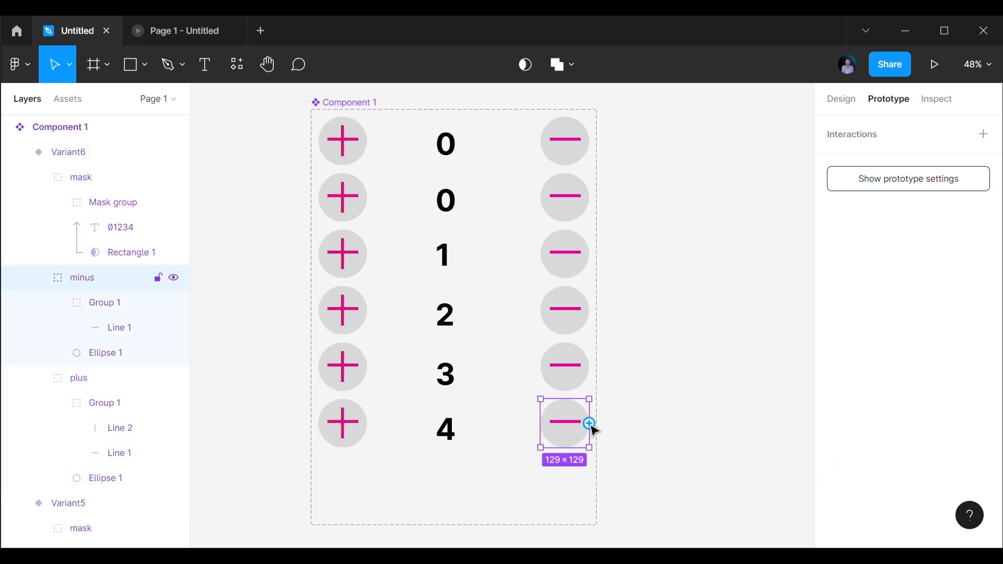
left_click_drag(590, 424, 452, 384)
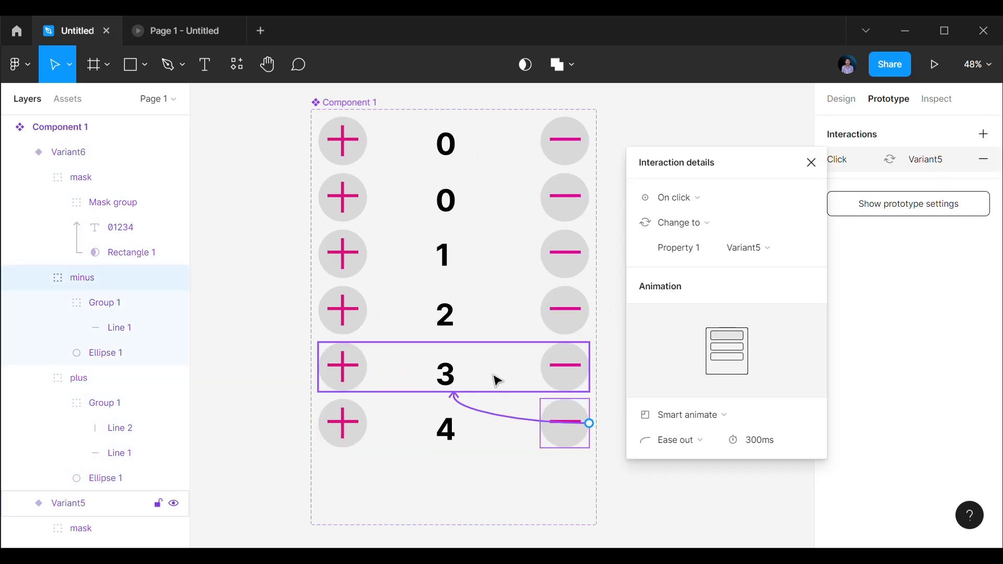
left_click(615, 293)
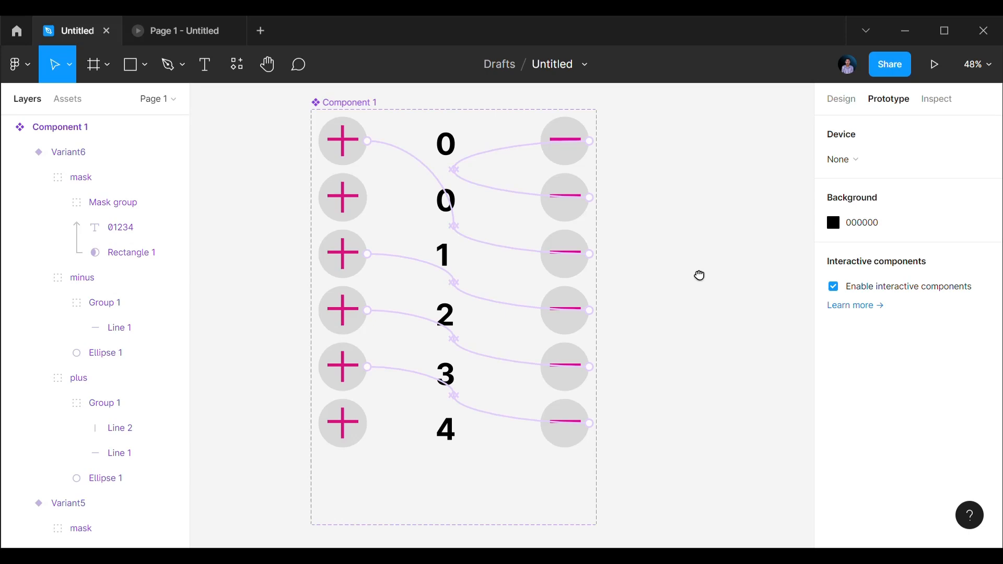
Draw a new frame about 572 × 906 on the empty canvas to the right of Component 1.
left_click_drag(700, 276, 564, 281)
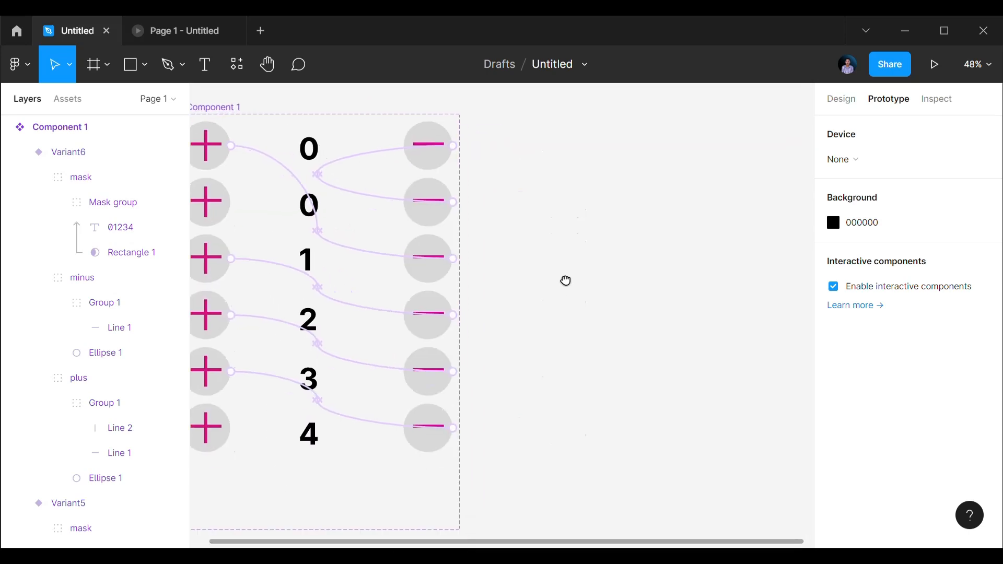
left_click(97, 65)
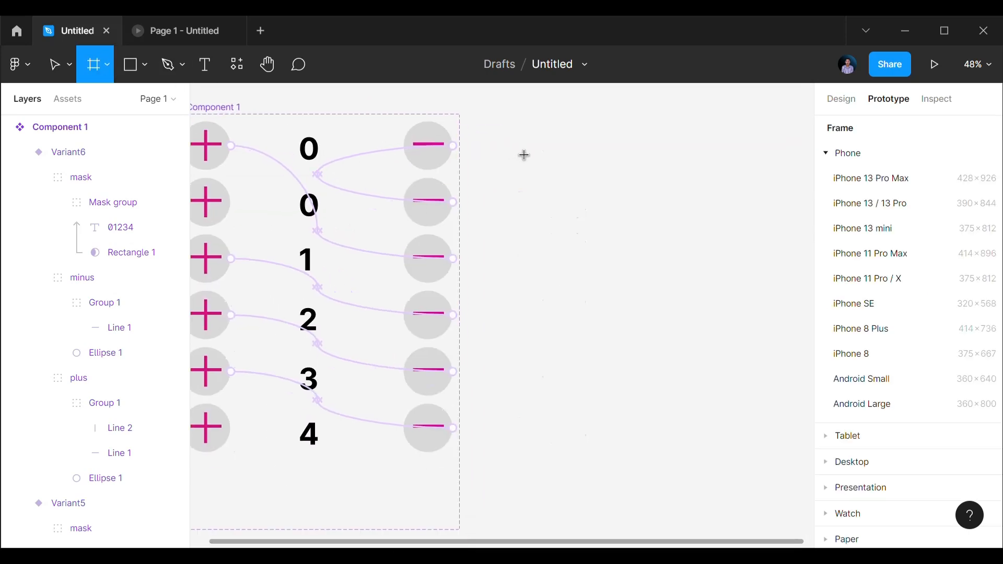
left_click(842, 100)
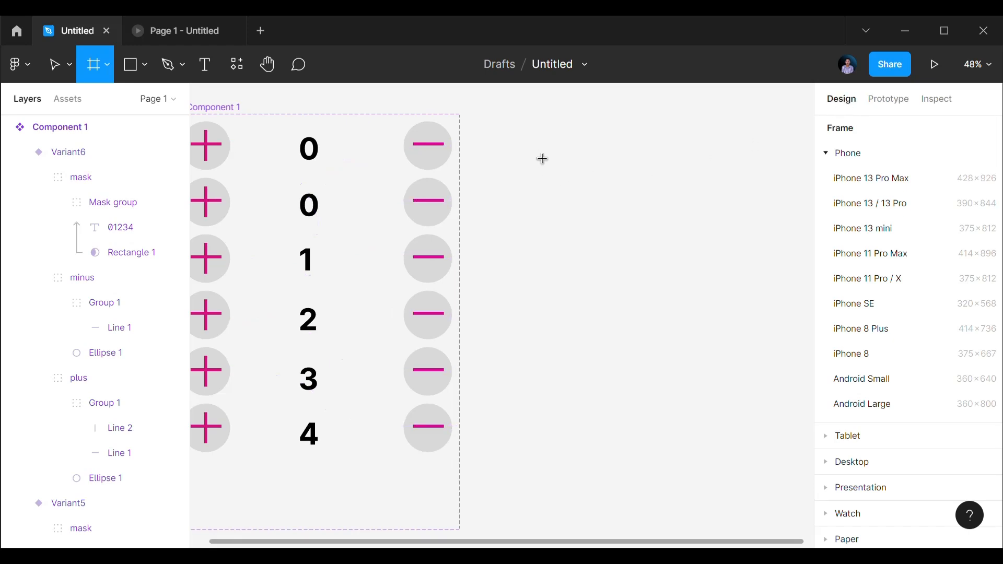
left_click_drag(529, 144, 744, 486)
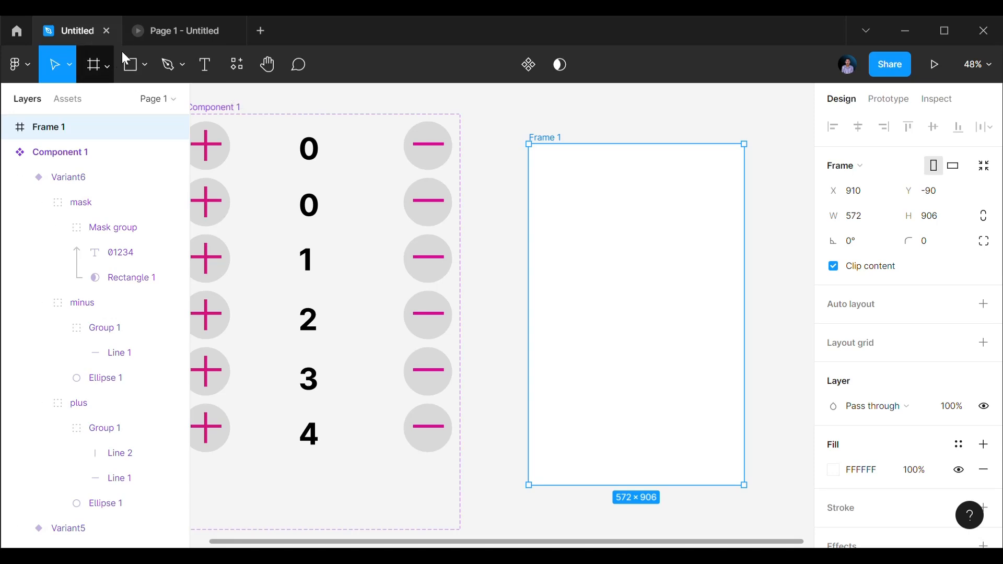
Place an instance of the local Component 1 inside Frame 1 and center it horizontally.
left_click(70, 100)
left_click_drag(70, 194, 632, 311)
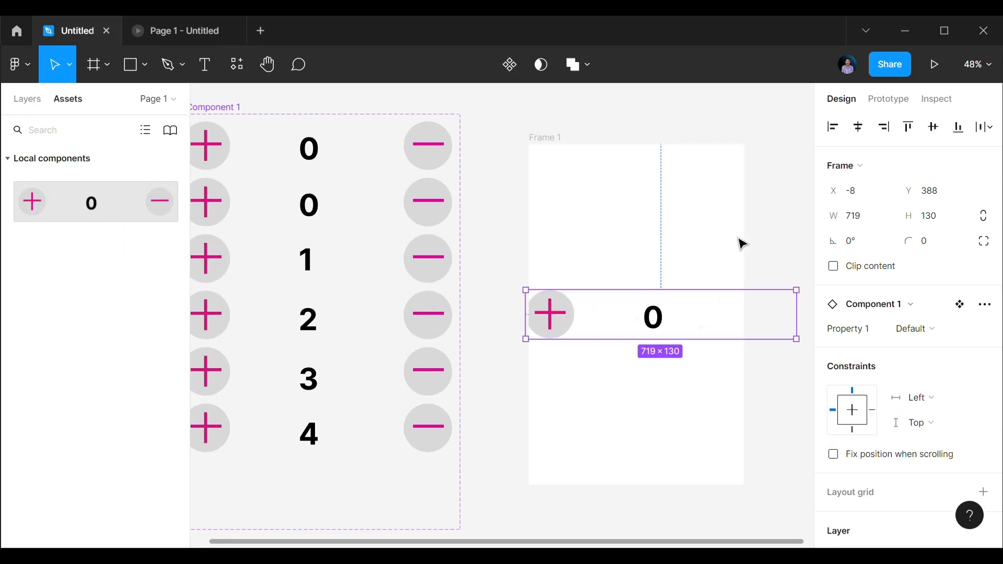
left_click(859, 127)
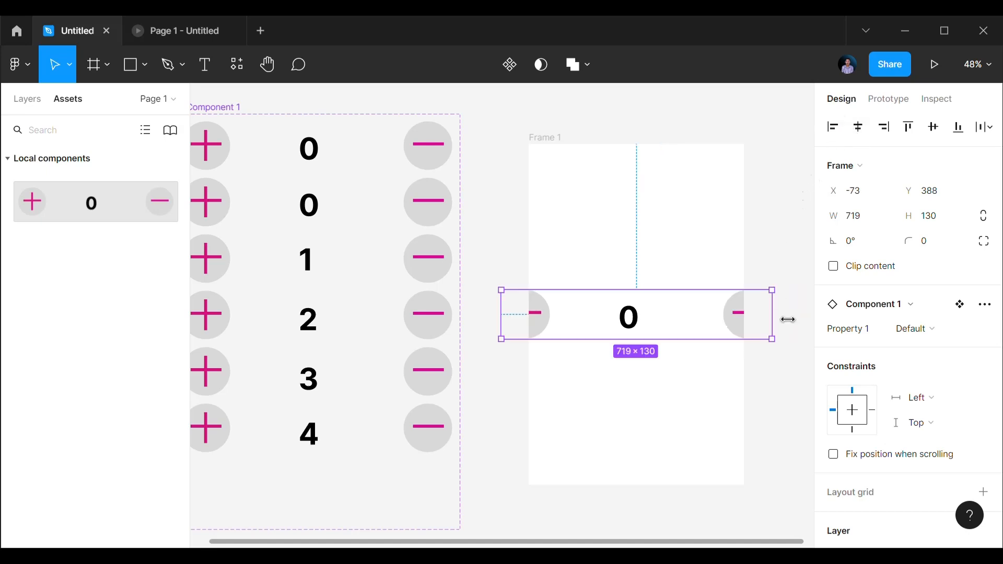
Widen Frame 1 to about 779 so that it is broader than the counter instance.
left_click(547, 138)
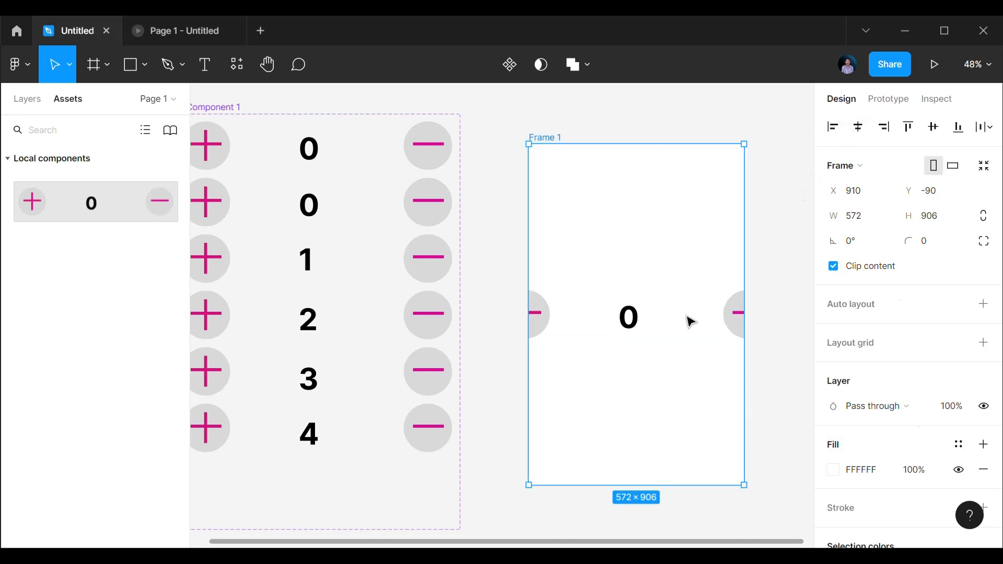
left_click_drag(788, 430, 601, 441)
left_click_drag(346, 411, 314, 416)
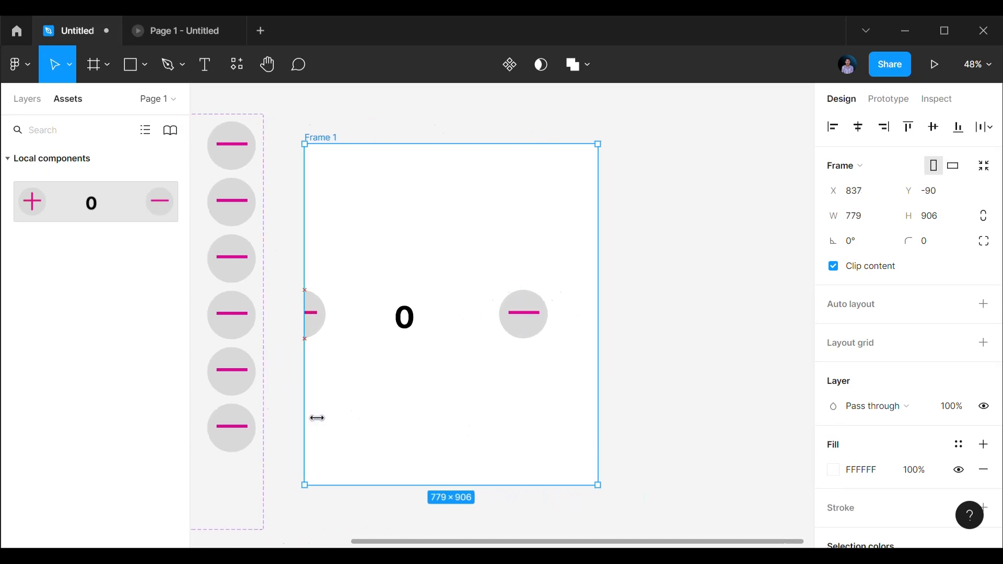
Nudge the Component 1 instance to the right within Frame 1 to X 37.
left_click(407, 328)
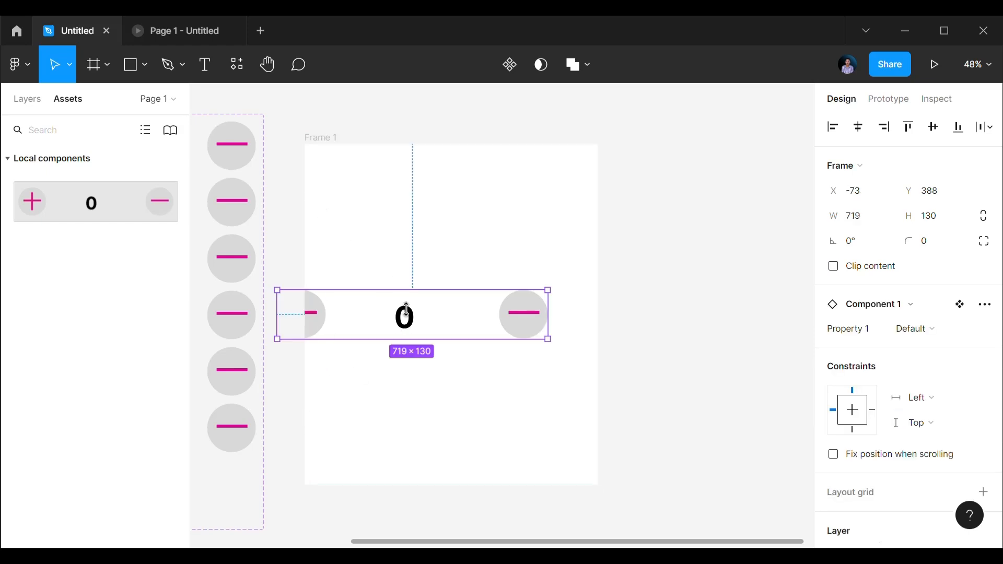
key("shift+Right")
key("shift+Right")
key("shift+Right")
key("shift+Right")
key("shift+Right")
key("shift+Right")
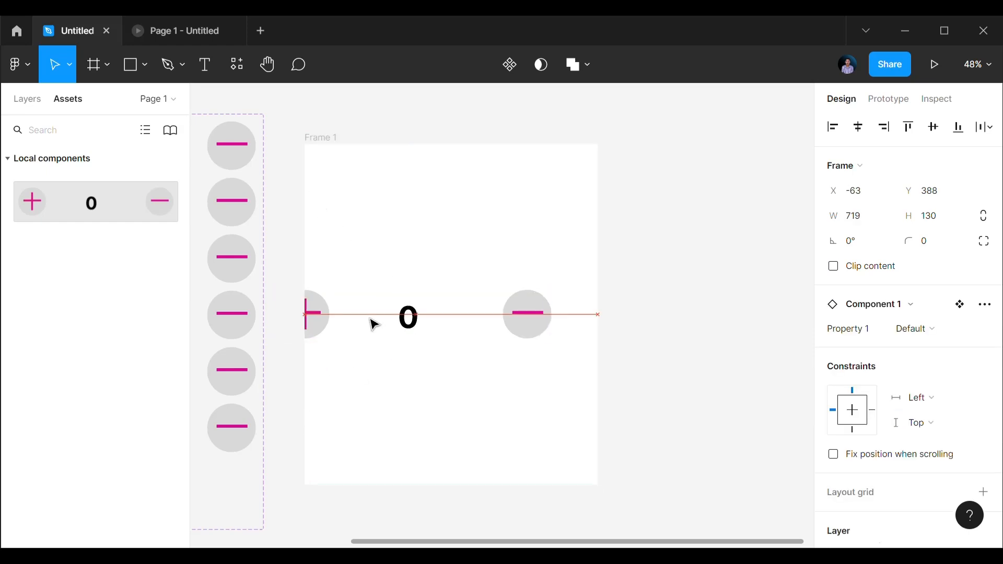
key("shift+Right")
key("shift+Right")
key("shift+Right")
key("shift+Right")
key("shift+Right")
key("shift+Right")
key("shift+Right")
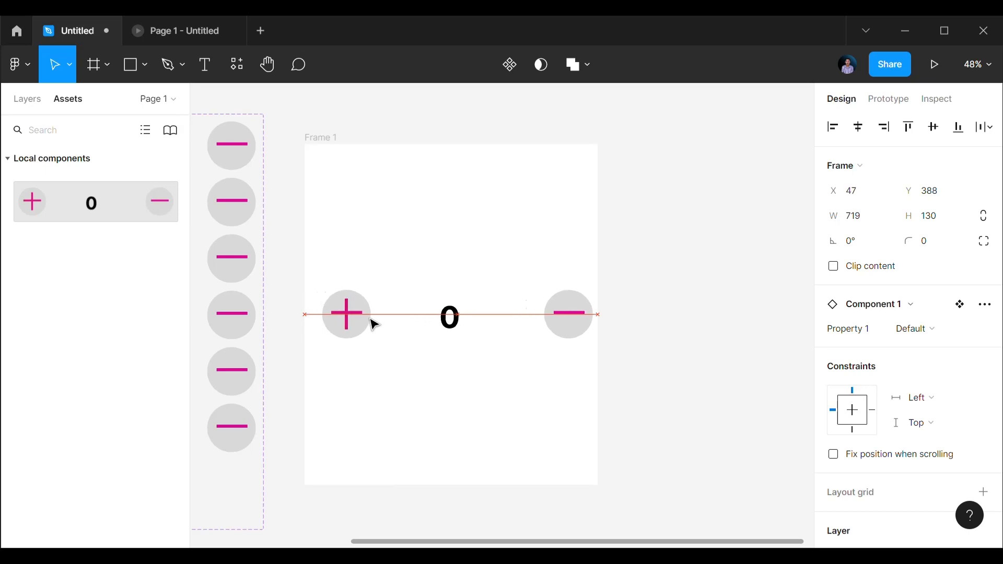
key("shift+Left")
key("shift+Left")
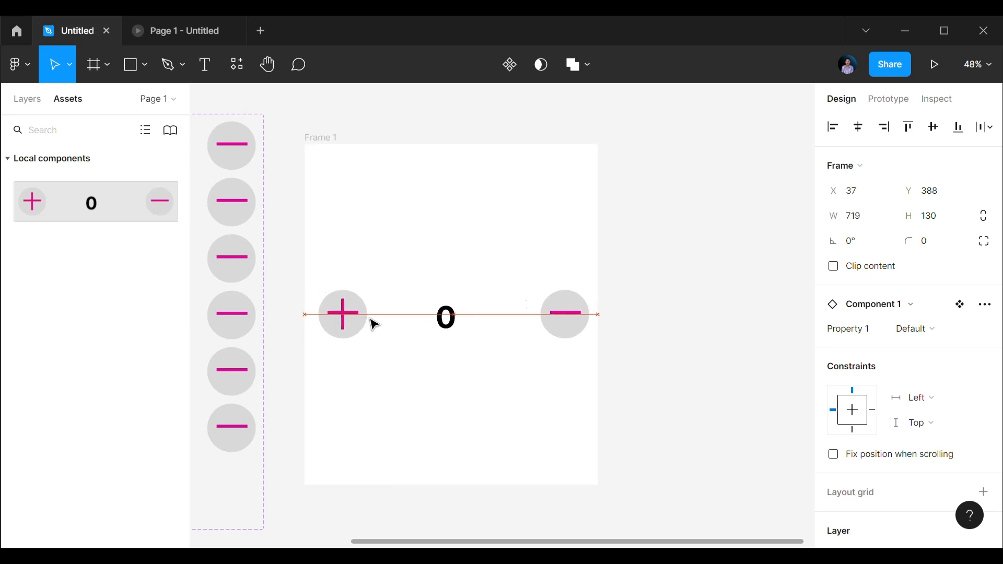
Switch to the prototype preview, restart it, and test counting up to 4 with plus and back down with minus.
left_click(176, 33)
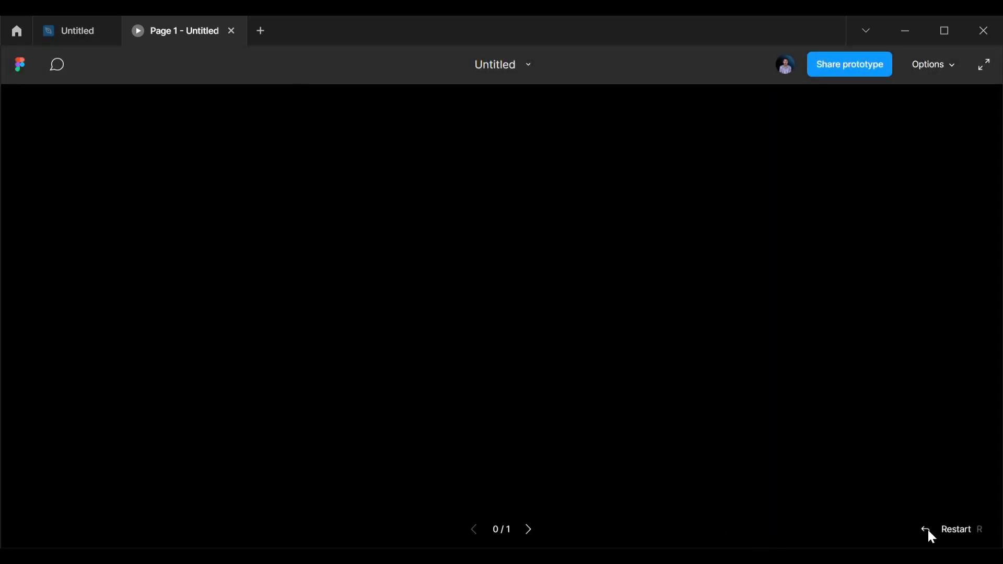
left_click(928, 530)
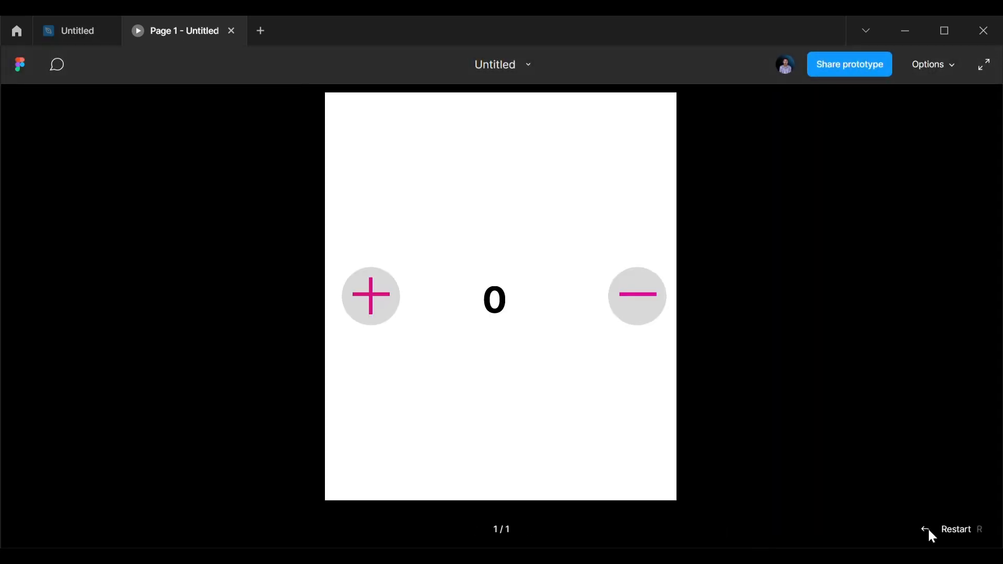
left_click(386, 315)
left_click(385, 315)
left_click(385, 315)
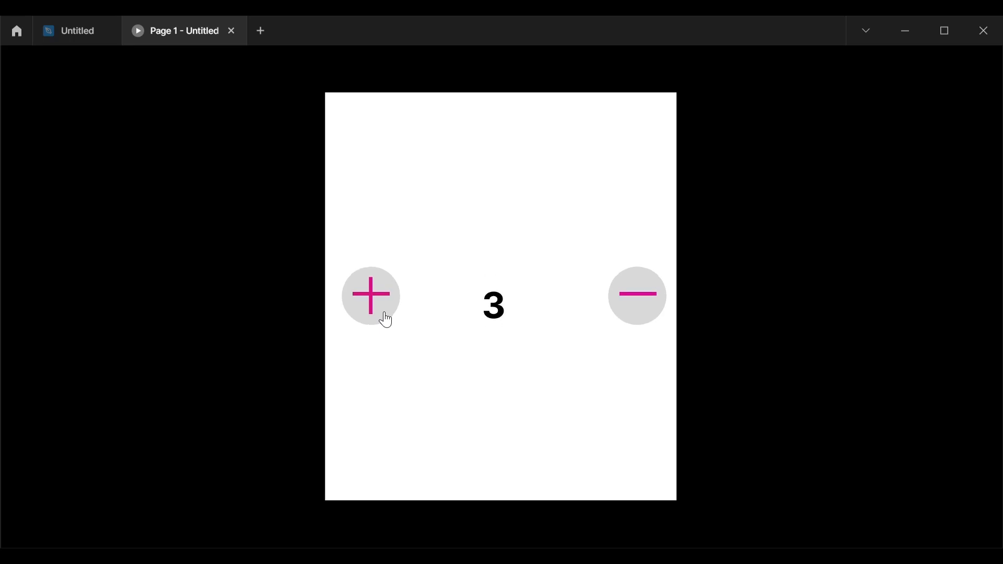
left_click(385, 315)
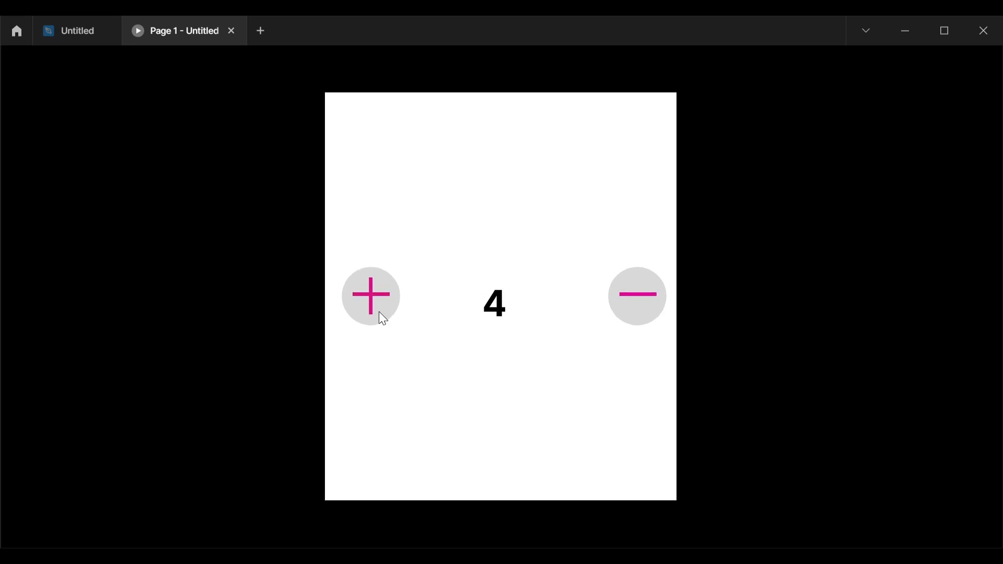
left_click(643, 319)
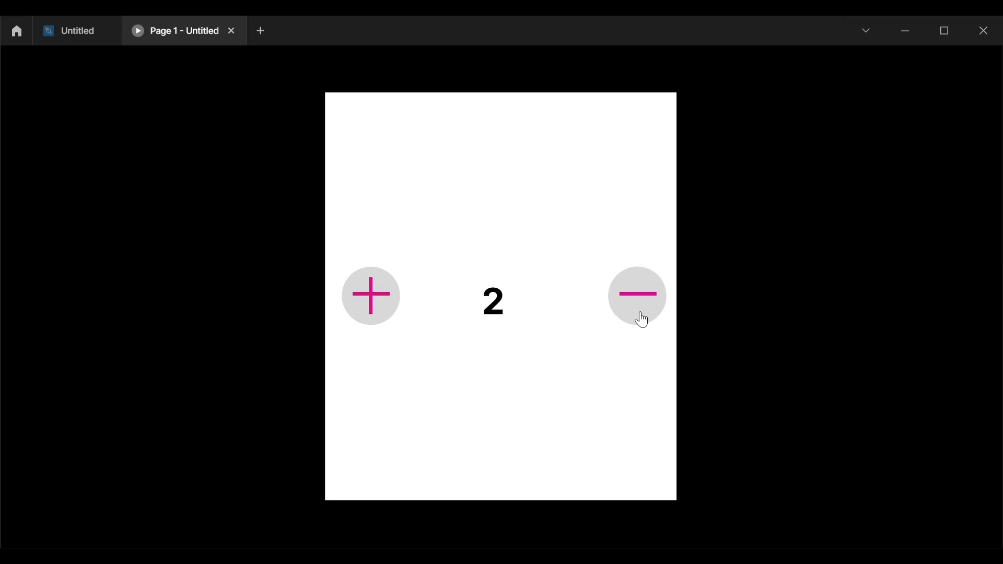